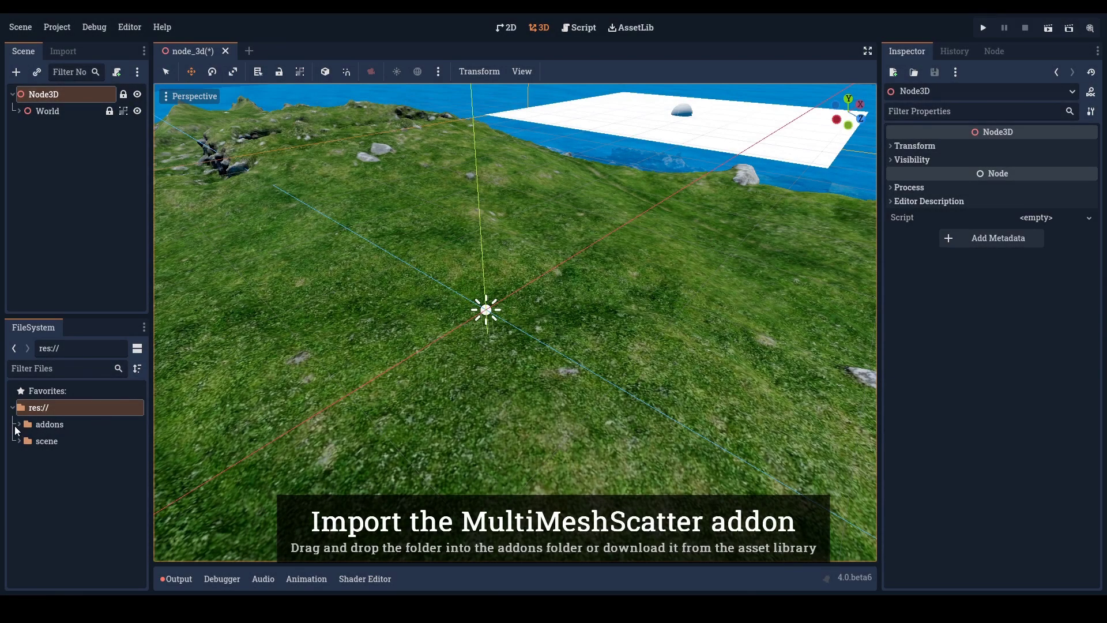
# Step: Expand res://addons and multimesh_scatter to show icon.svg, multimesh_scatter.gd, plugin.cfg and plugin.gd
pyautogui.click(18, 424)
pyautogui.click(26, 440)
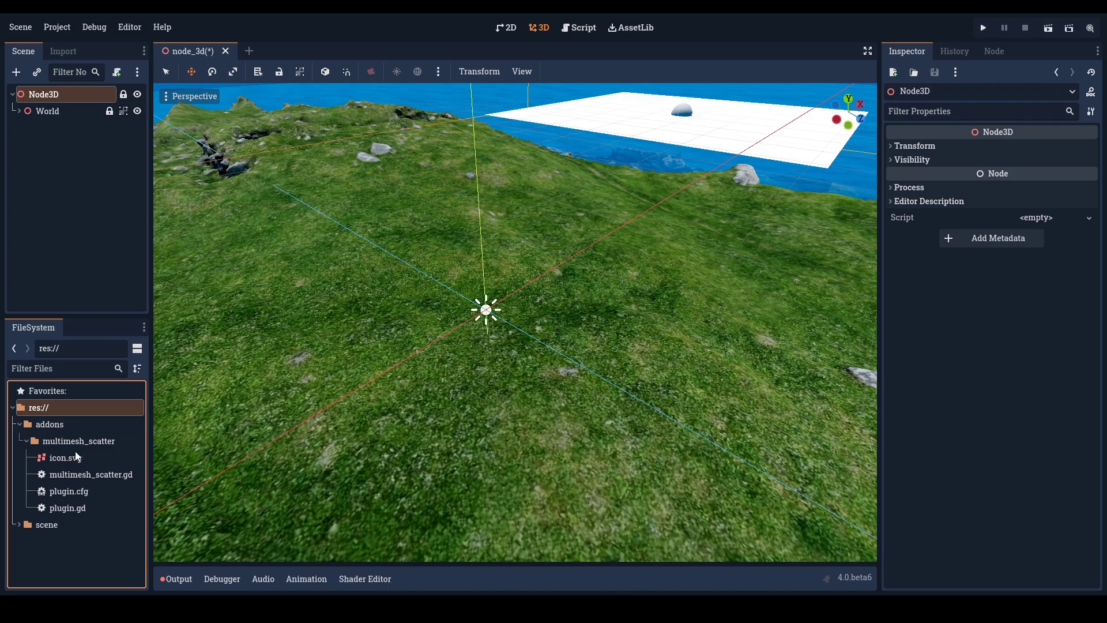
# Step: Enable the MultiMesh Scatter 1.0.0 plugin in Project Settings' Plugins list, then close the settings
pyautogui.click(56, 28)
pyautogui.click(122, 46)
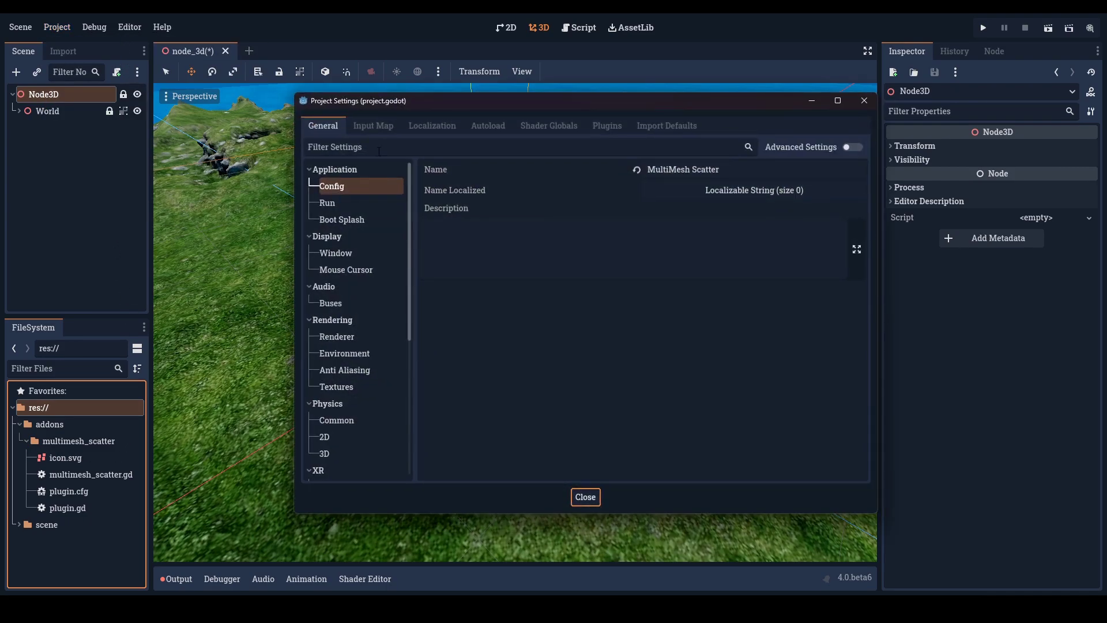
pyautogui.click(608, 126)
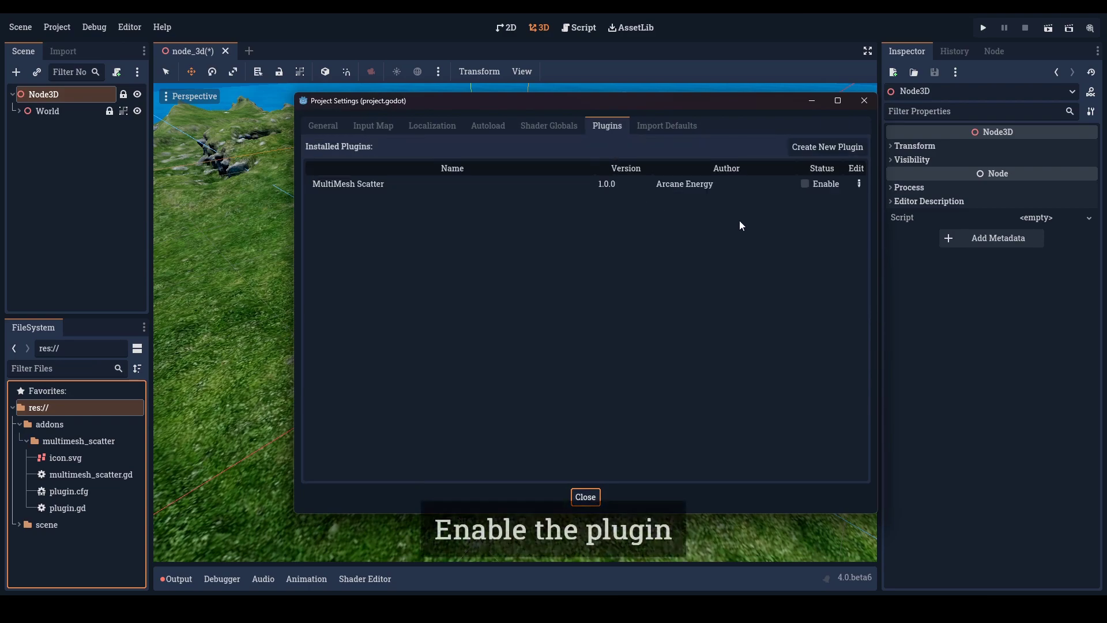
pyautogui.click(806, 185)
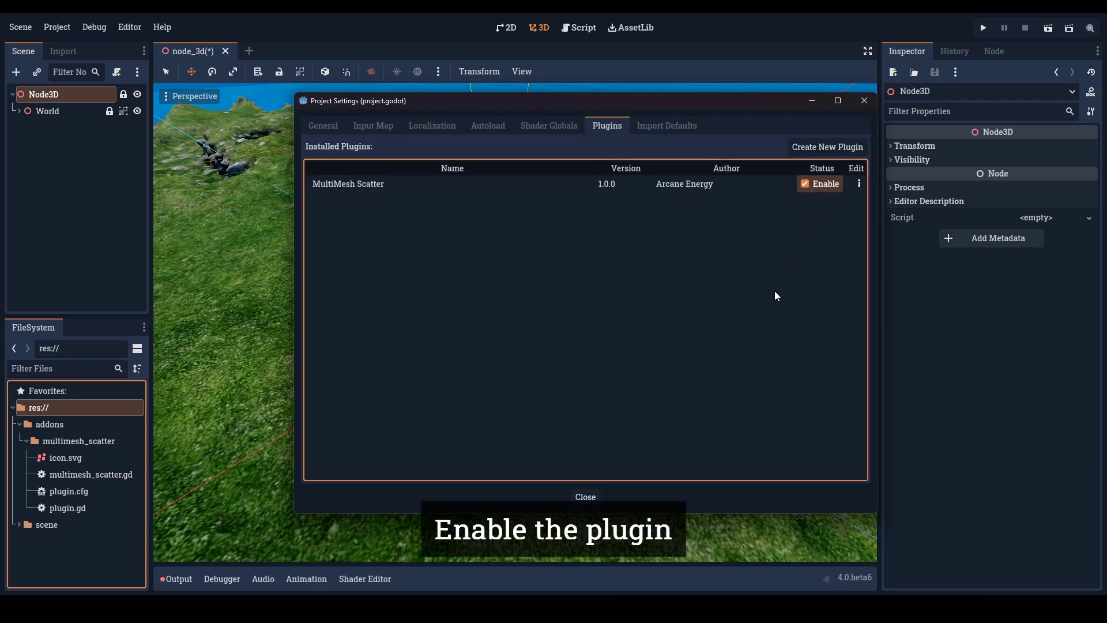
pyautogui.click(585, 497)
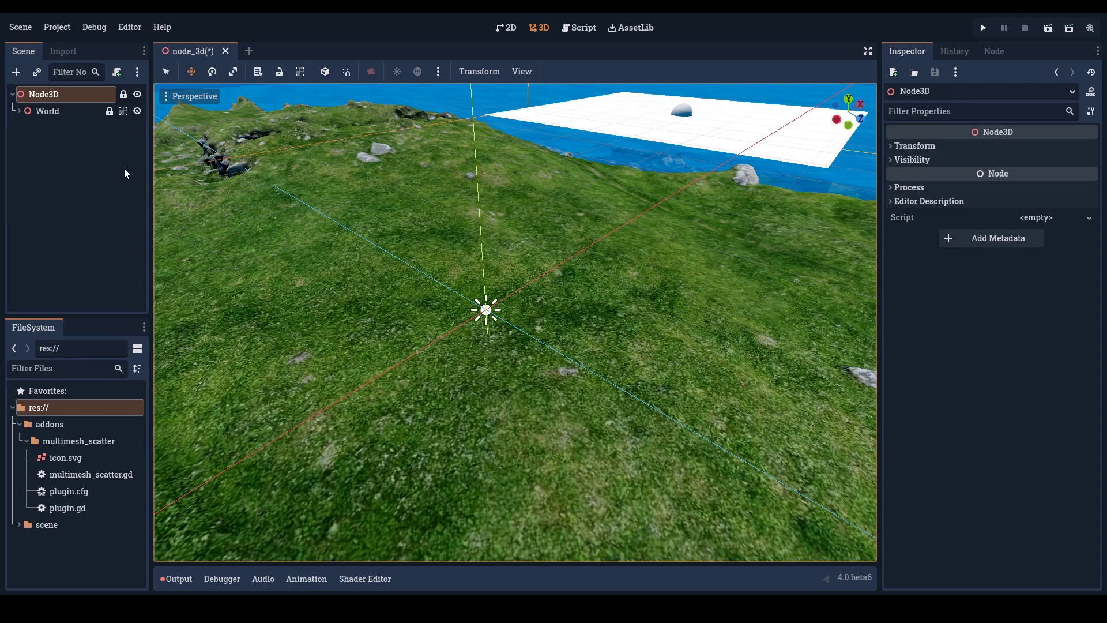
# Step: Create a MultiMeshScatter child under Node3D, finding it by searching 'muti'
pyautogui.rightClick(87, 91)
pyautogui.click(144, 98)
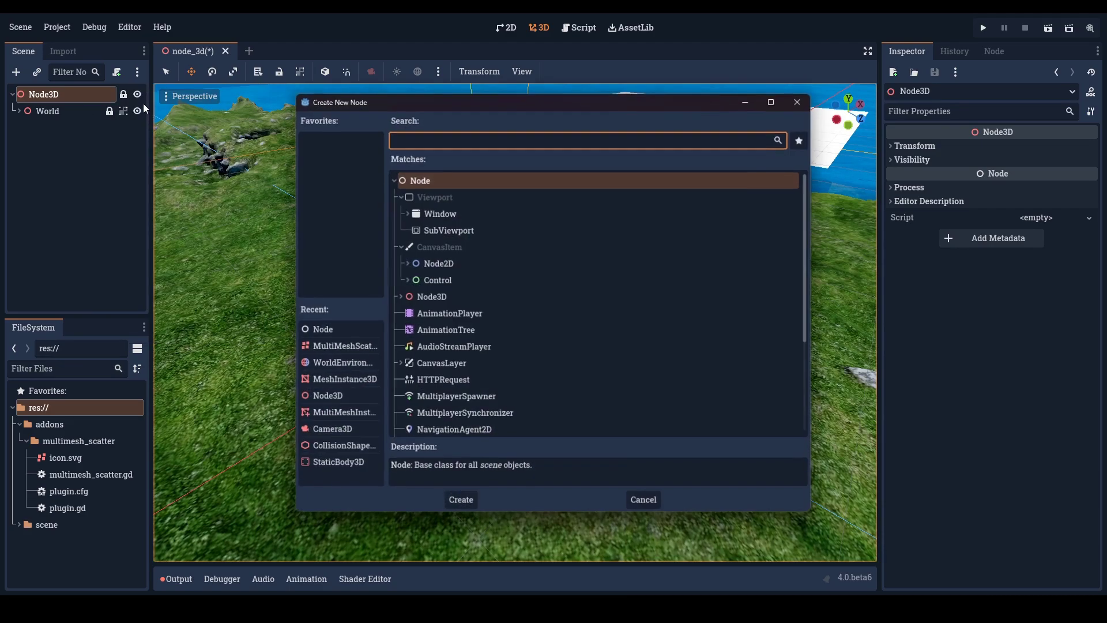
pyautogui.write('mut')
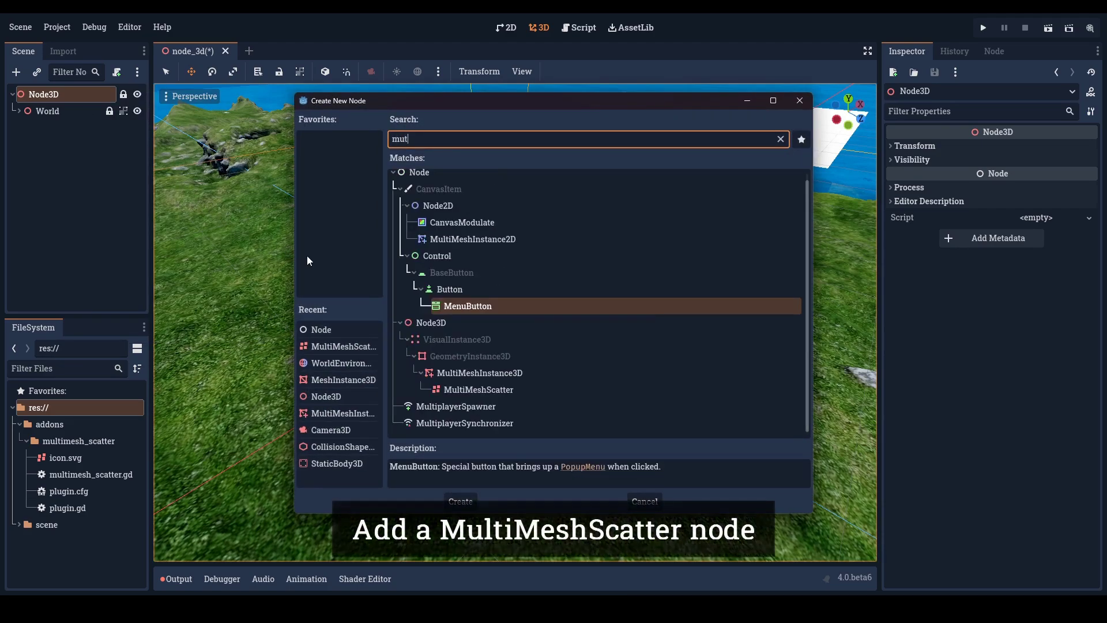
pyautogui.write('i')
pyautogui.click(525, 316)
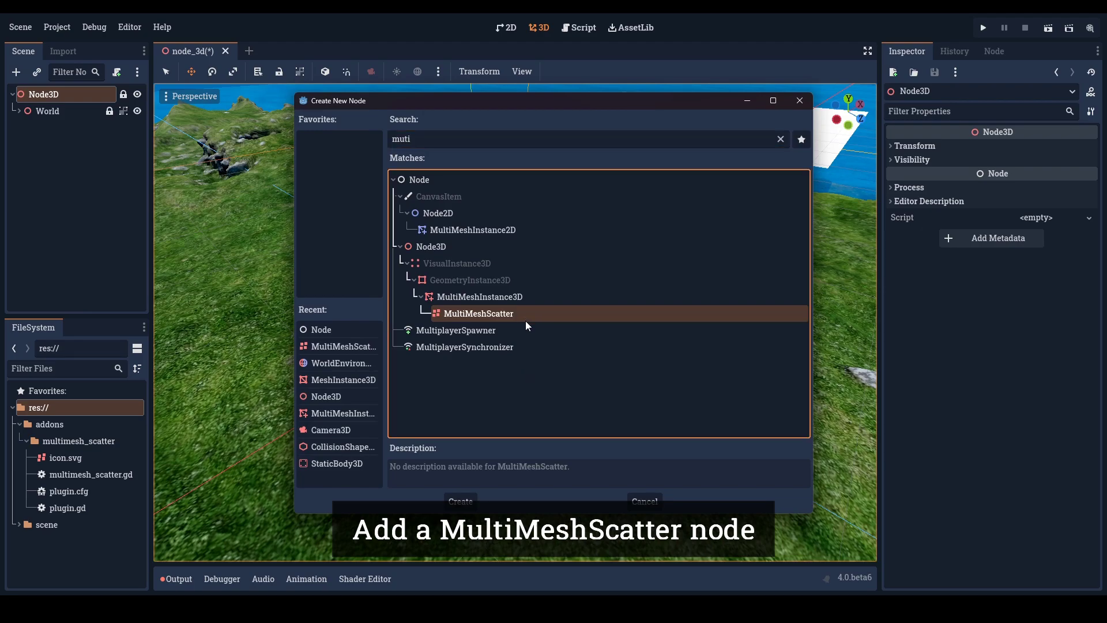
pyautogui.click(461, 500)
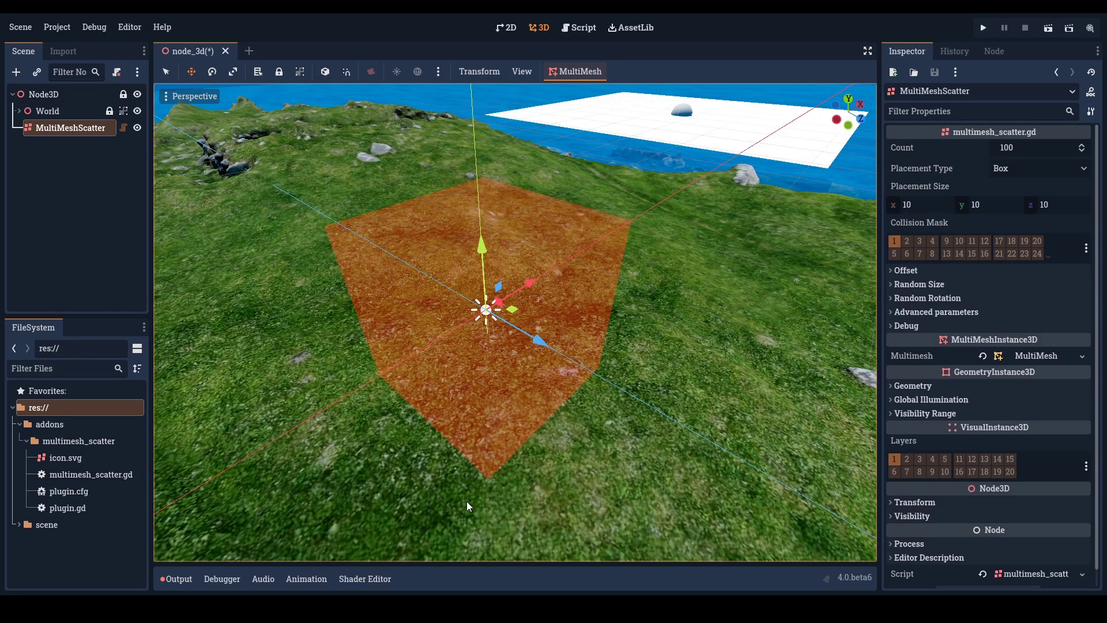
# Step: Assign a new BoxMesh as the MultiMesh's instance mesh
pyautogui.click(1035, 358)
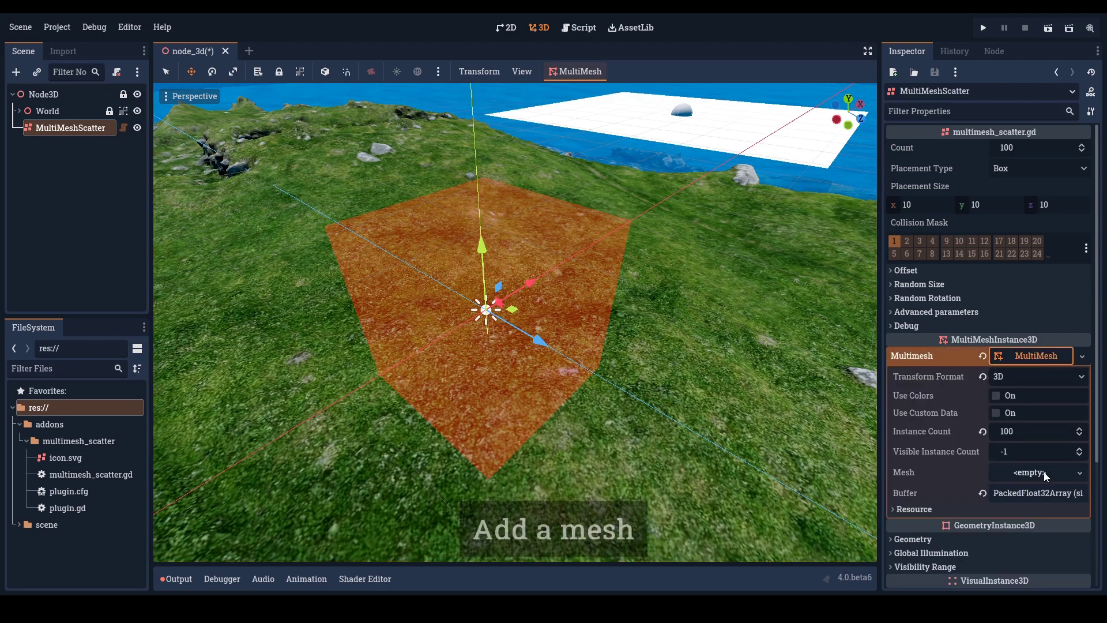
pyautogui.click(1043, 472)
pyautogui.click(1024, 361)
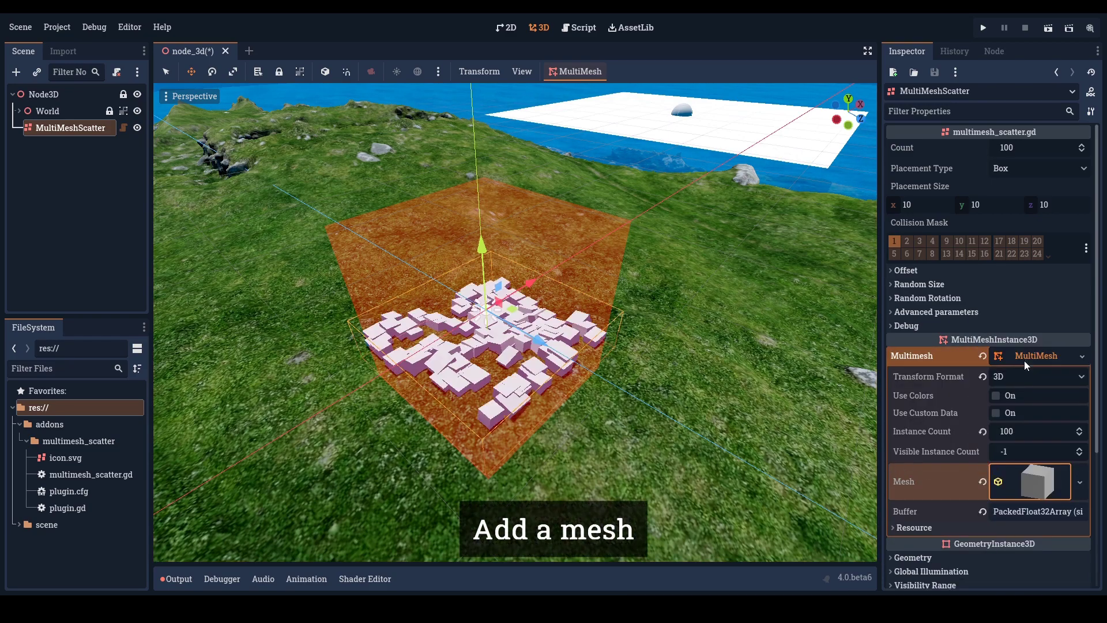
# Step: Move the scatter node left and toward the camera, then view it from closer
pyautogui.moveTo(517, 318); pyautogui.dragTo(451, 370)
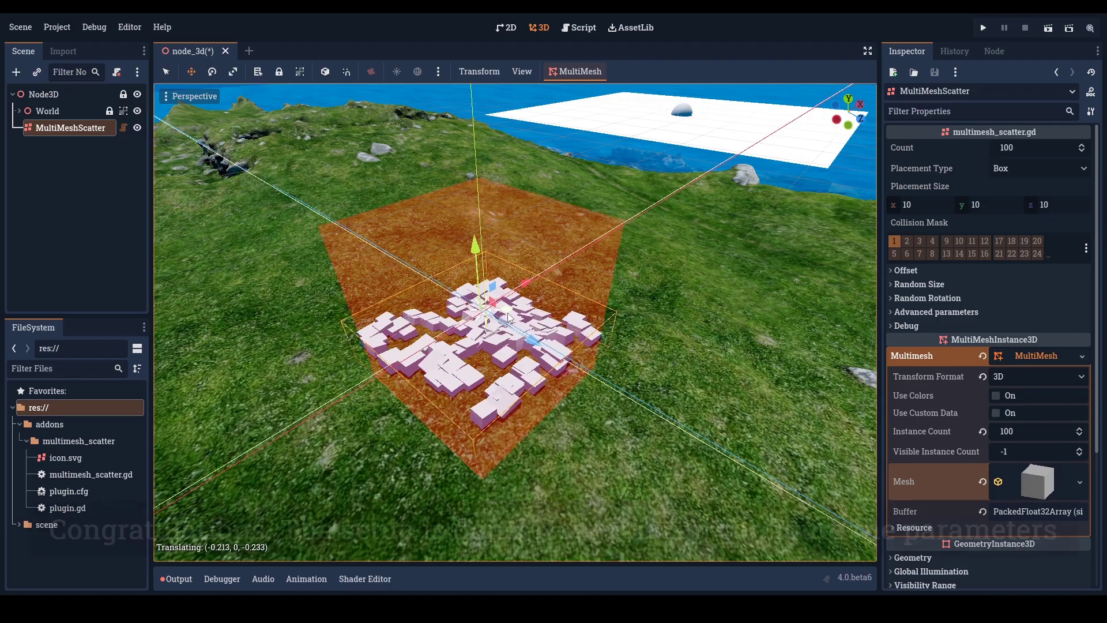
pyautogui.moveTo(451, 370)
pyautogui.mouseDown(button='middle')
pyautogui.moveTo(575, 341)
pyautogui.moveTo(522, 314)
pyautogui.mouseUp(button='middle')
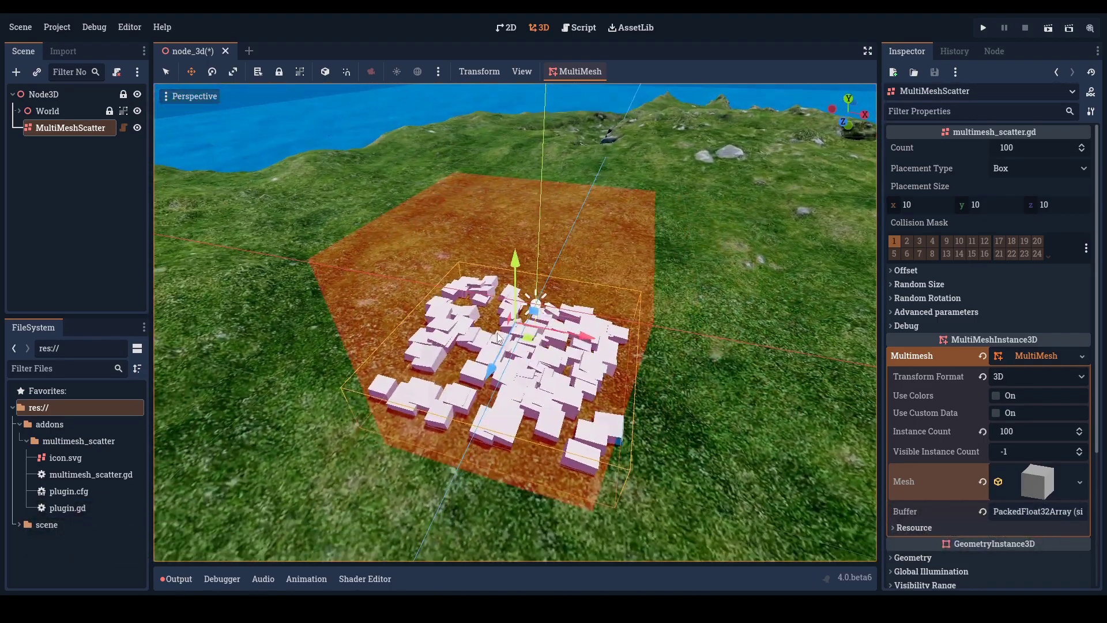
pyautogui.moveTo(522, 315); pyautogui.dragTo(528, 327)
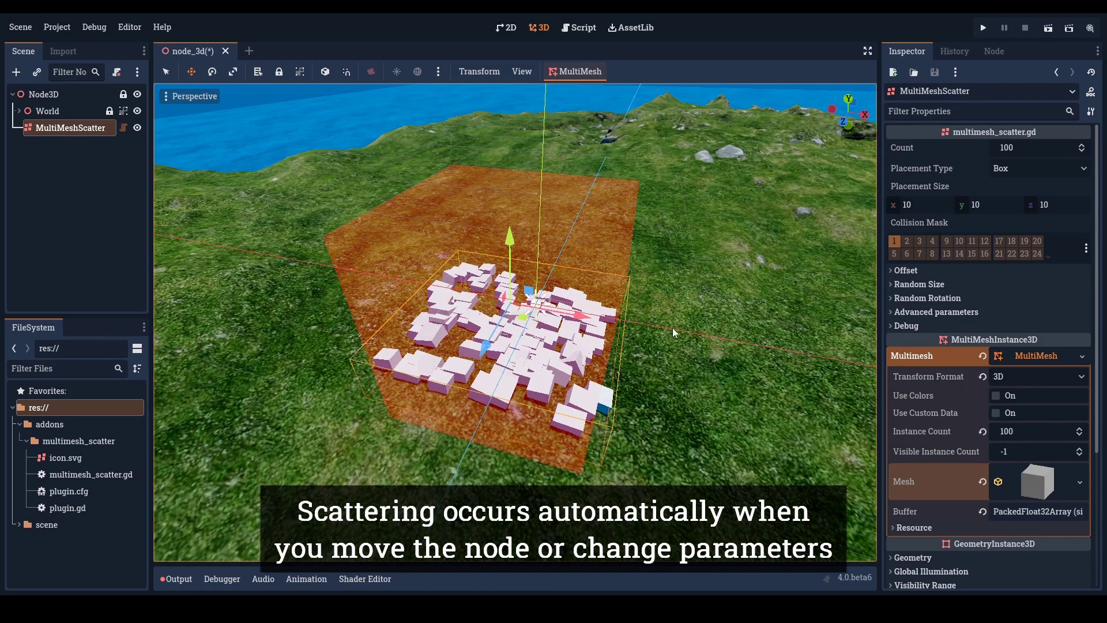
# Step: Try Sphere placement, widen Placement Size x to 20.172 and raise Count to 315
pyautogui.click(1012, 169)
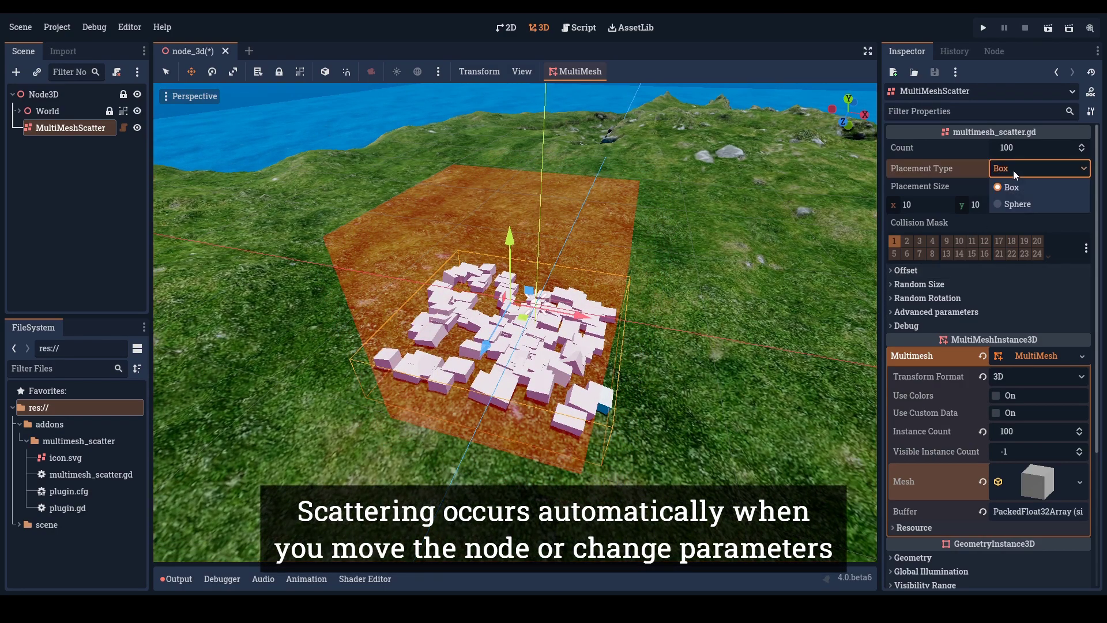
pyautogui.click(1032, 203)
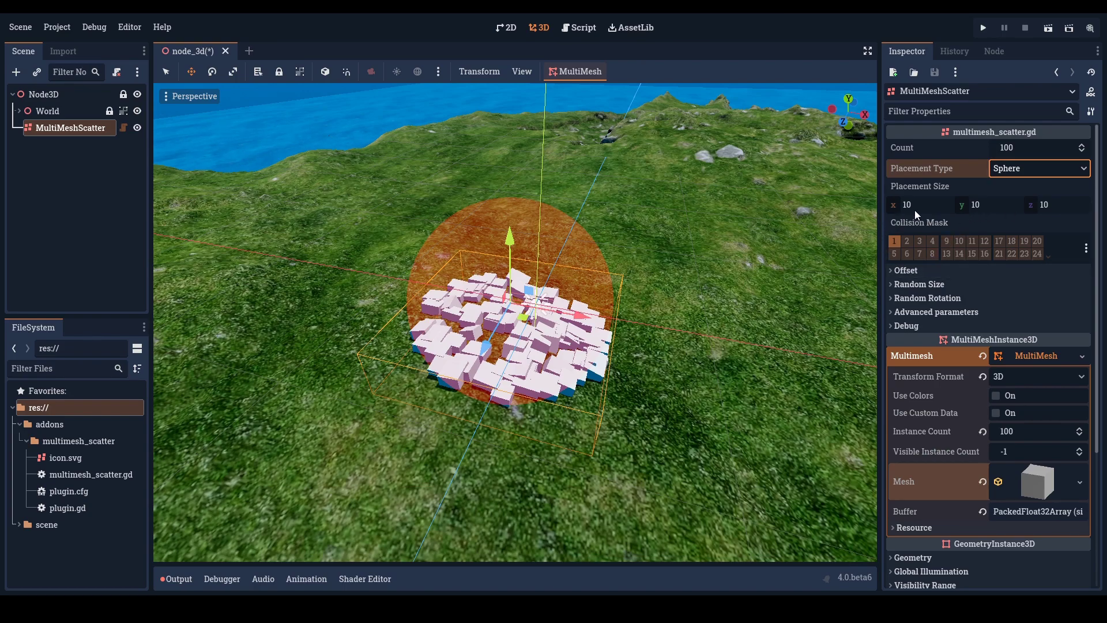
pyautogui.moveTo(916, 206)
pyautogui.mouseDown()
pyautogui.moveTo(957, 207)
pyautogui.moveTo(940, 205)
pyautogui.mouseUp()
pyautogui.moveTo(611, 323); pyautogui.dragTo(591, 346, button='middle')
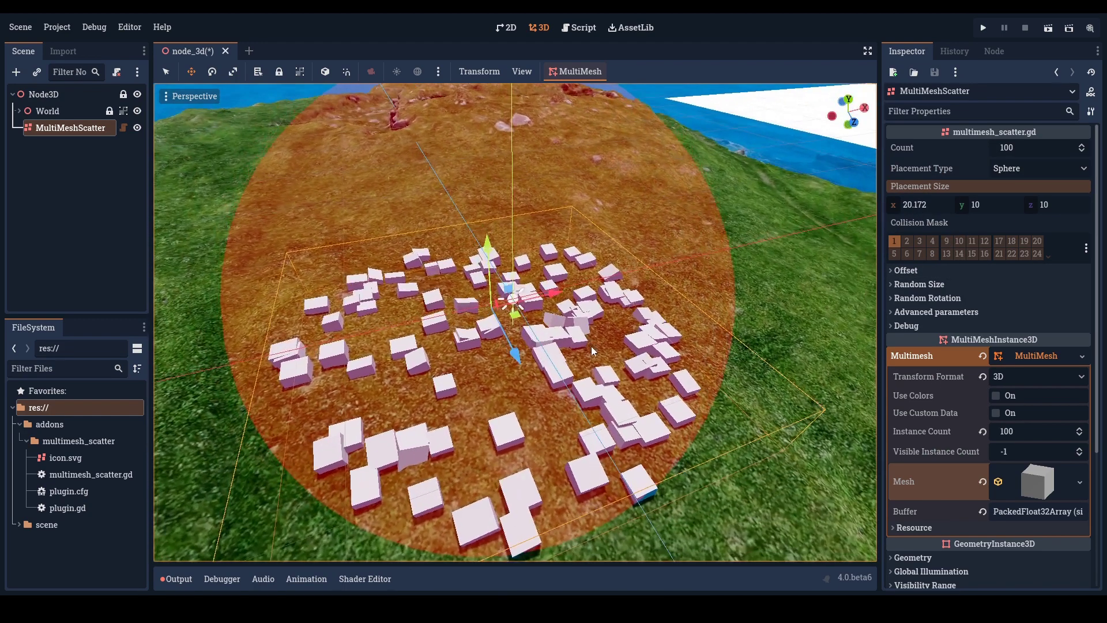
pyautogui.moveTo(1014, 147)
pyautogui.mouseDown()
pyautogui.moveTo(1038, 148)
pyautogui.moveTo(1022, 158)
pyautogui.mouseUp()
# Step: Set Placement Type back to Box with Placement Size z of 20
pyautogui.click(1024, 168)
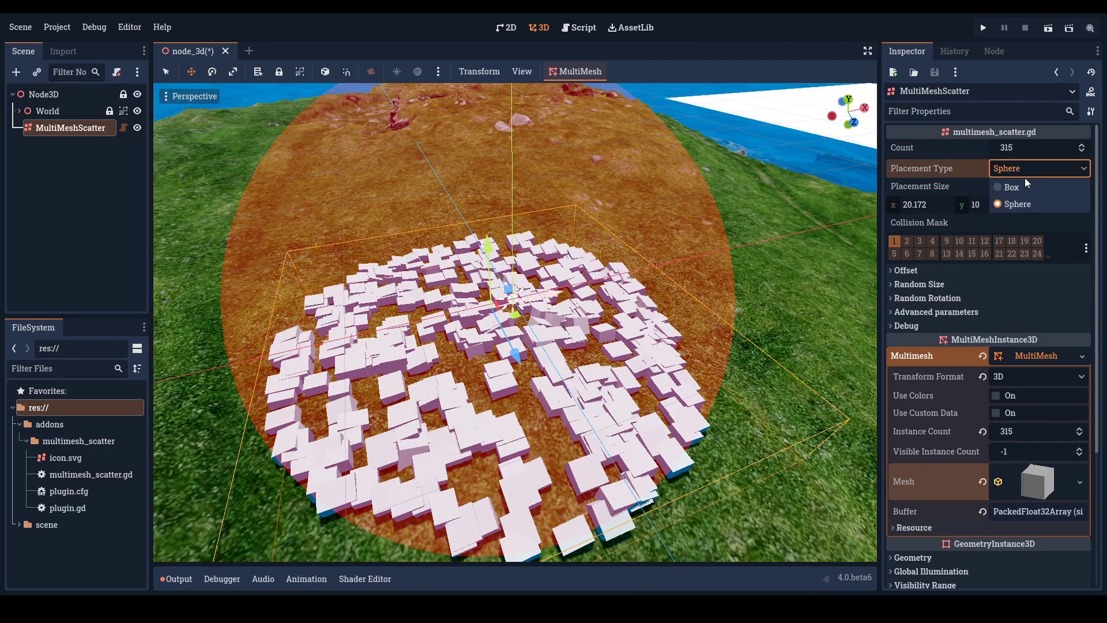
pyautogui.click(1025, 184)
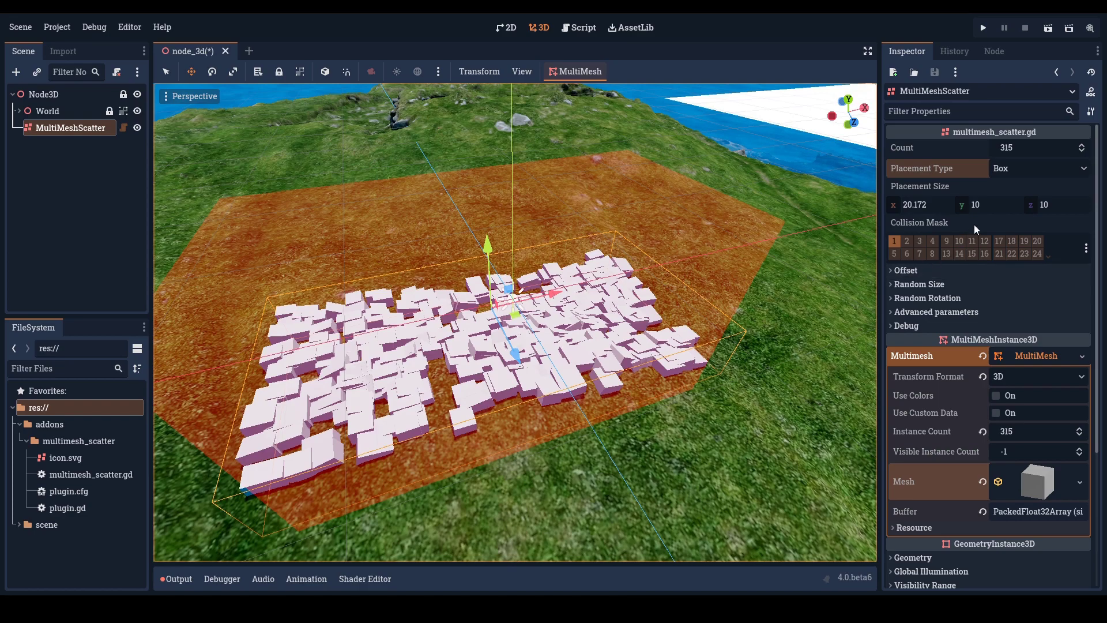
pyautogui.click(1046, 209)
pyautogui.write('20')
pyautogui.press('Return')
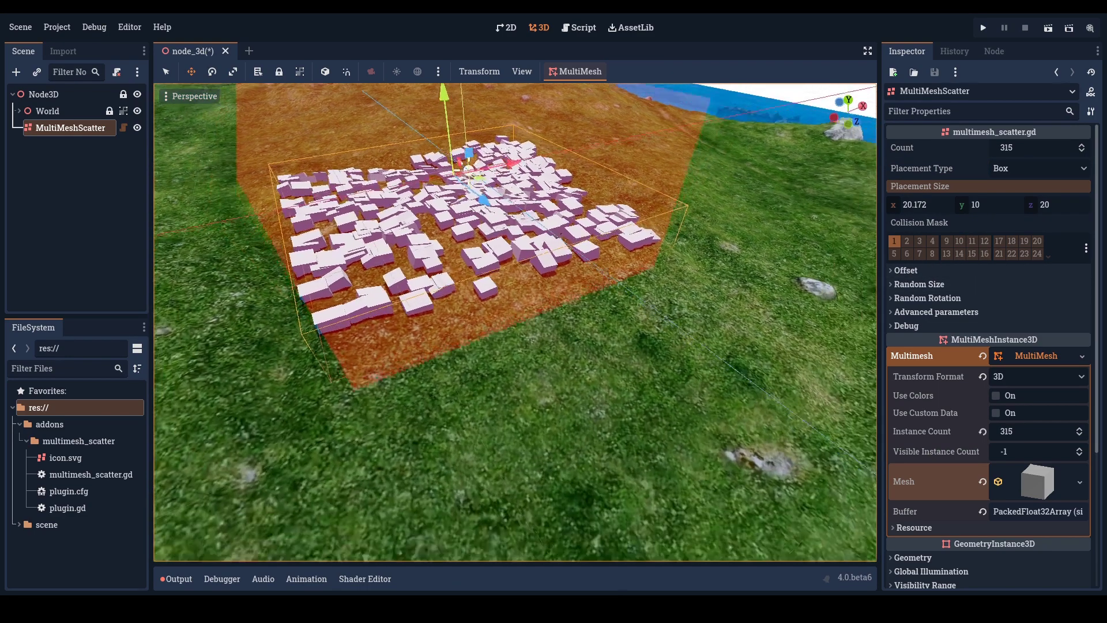
pyautogui.moveTo(662, 321); pyautogui.dragTo(663, 320, button='middle')
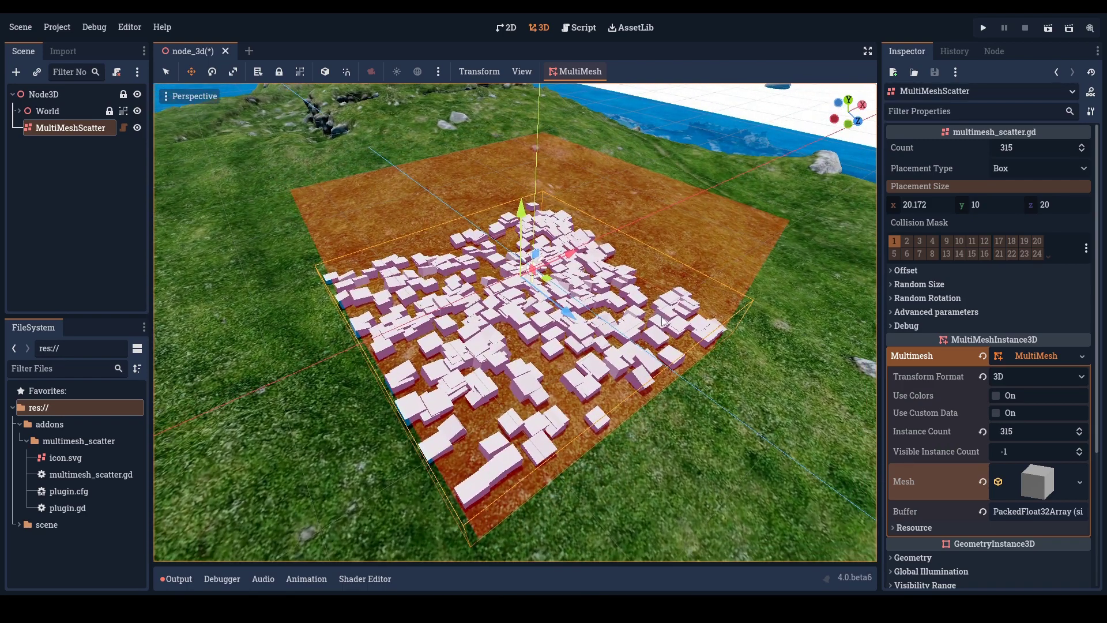
# Step: Tweak the Offset settings, lifting cubes slightly above ground and adjusting x rotation
pyautogui.click(920, 271)
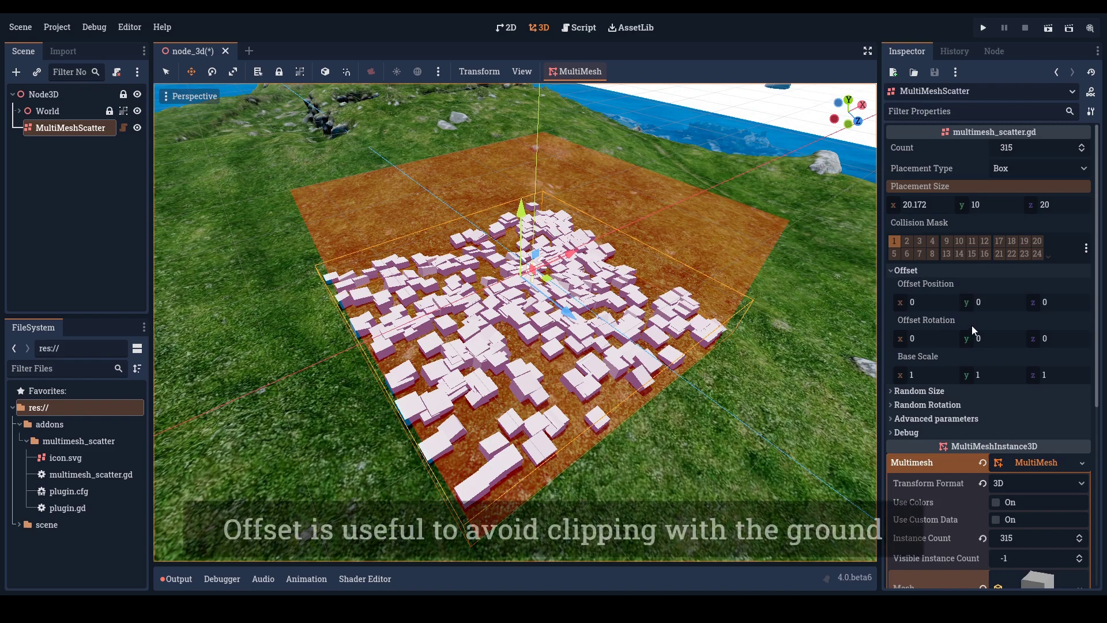
pyautogui.moveTo(974, 303); pyautogui.dragTo(1048, 302)
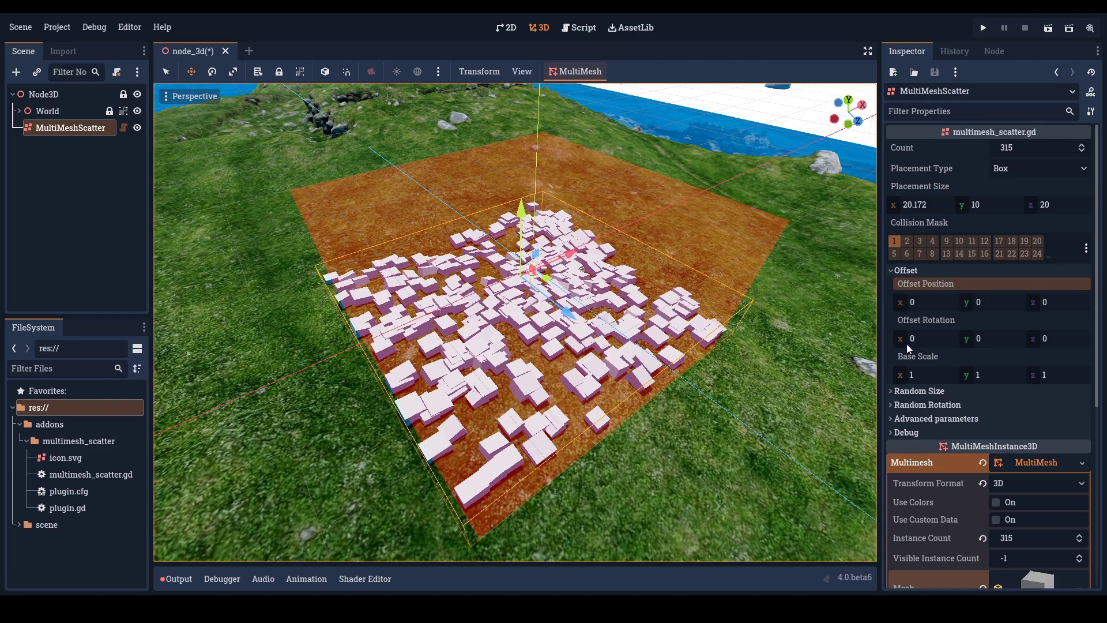
pyautogui.moveTo(907, 344); pyautogui.dragTo(923, 343)
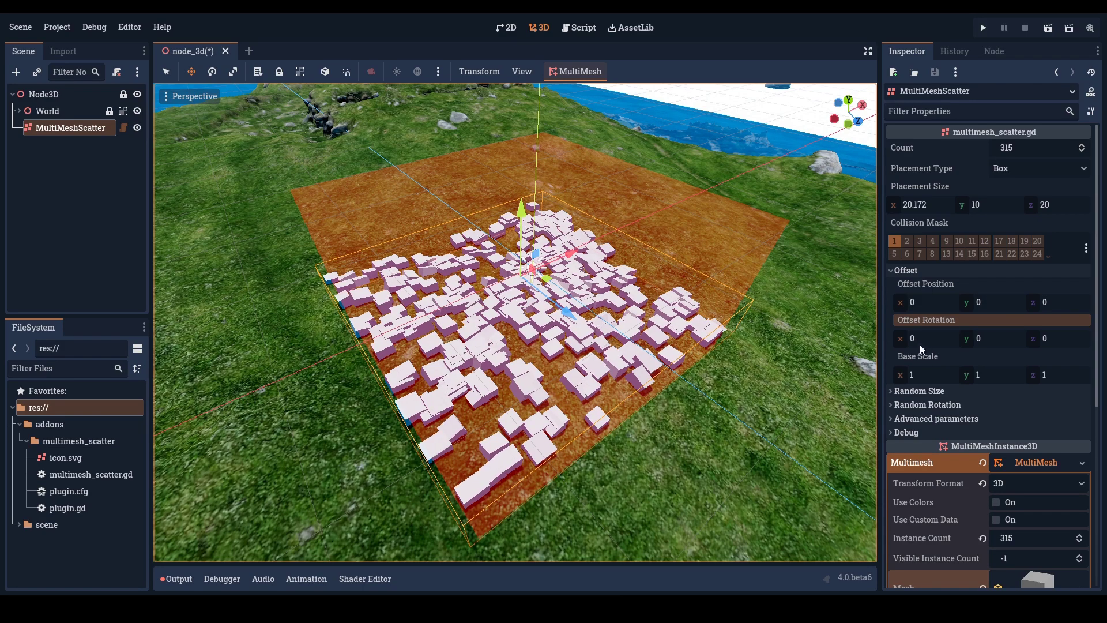
# Step: Raise Min Random Size x to 1.16 to make the cubes wider
pyautogui.click(906, 270)
pyautogui.click(950, 283)
pyautogui.moveTo(918, 316)
pyautogui.mouseDown()
pyautogui.moveTo(995, 315)
pyautogui.moveTo(945, 316)
pyautogui.mouseUp()
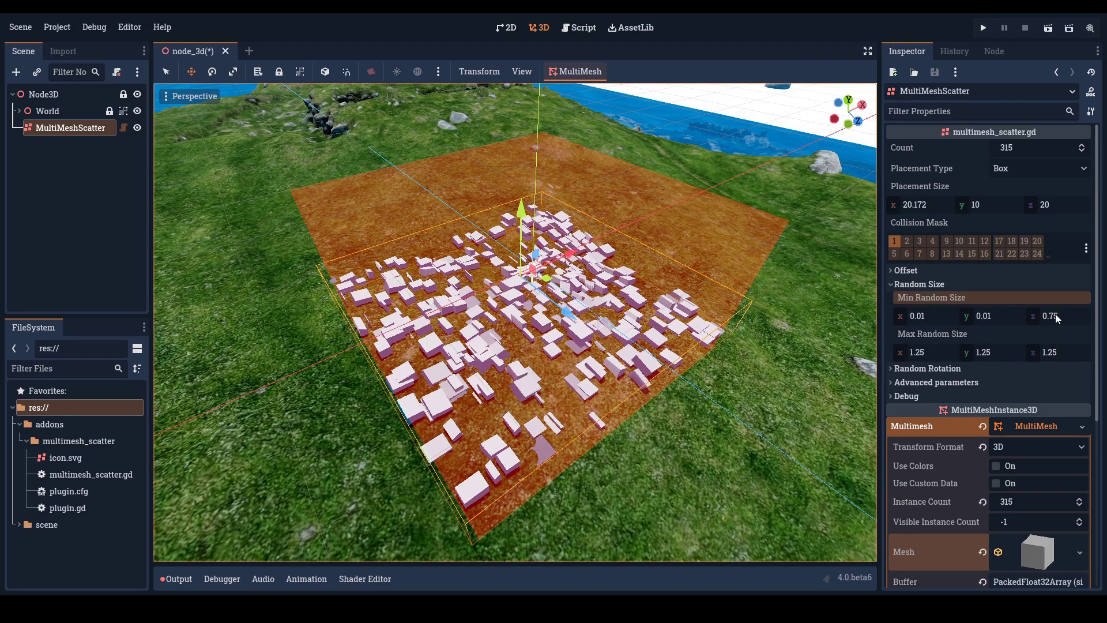
# Step: Lower Min Random Size y and z to 0.01
pyautogui.moveTo(1055, 316); pyautogui.dragTo(1060, 314)
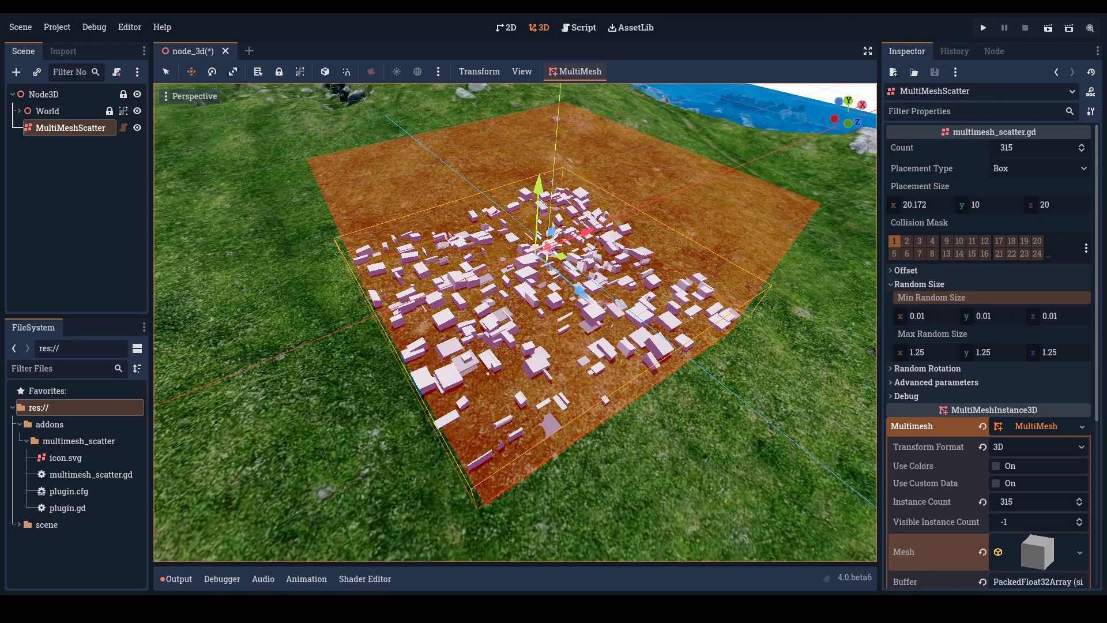
pyautogui.moveTo(577, 345); pyautogui.dragTo(576, 300, button='middle')
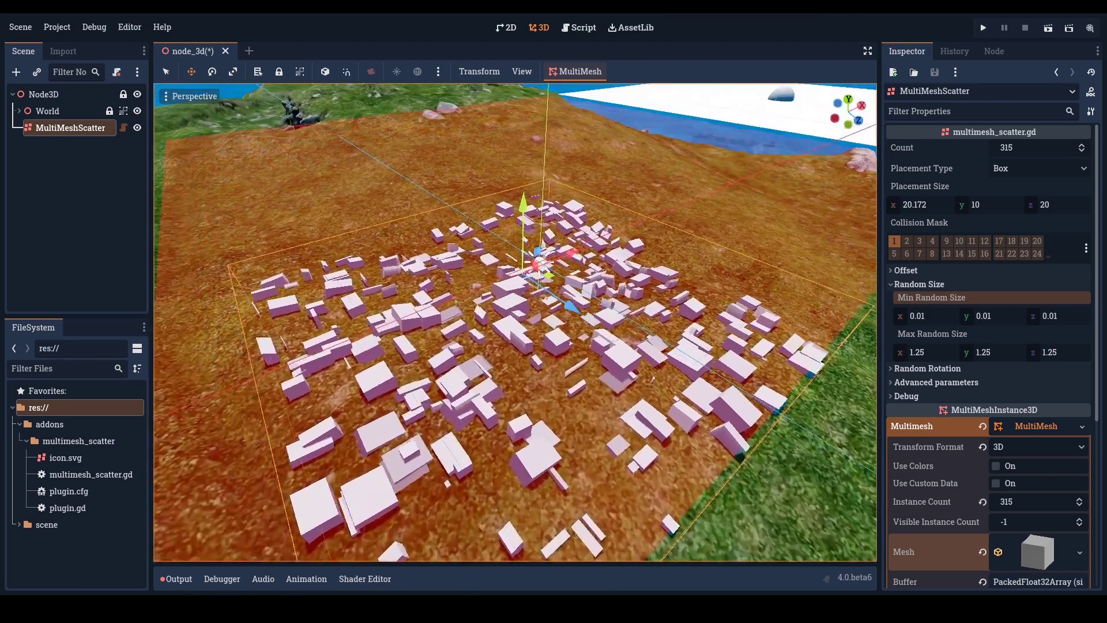
pyautogui.moveTo(654, 378); pyautogui.dragTo(713, 319, button='middle')
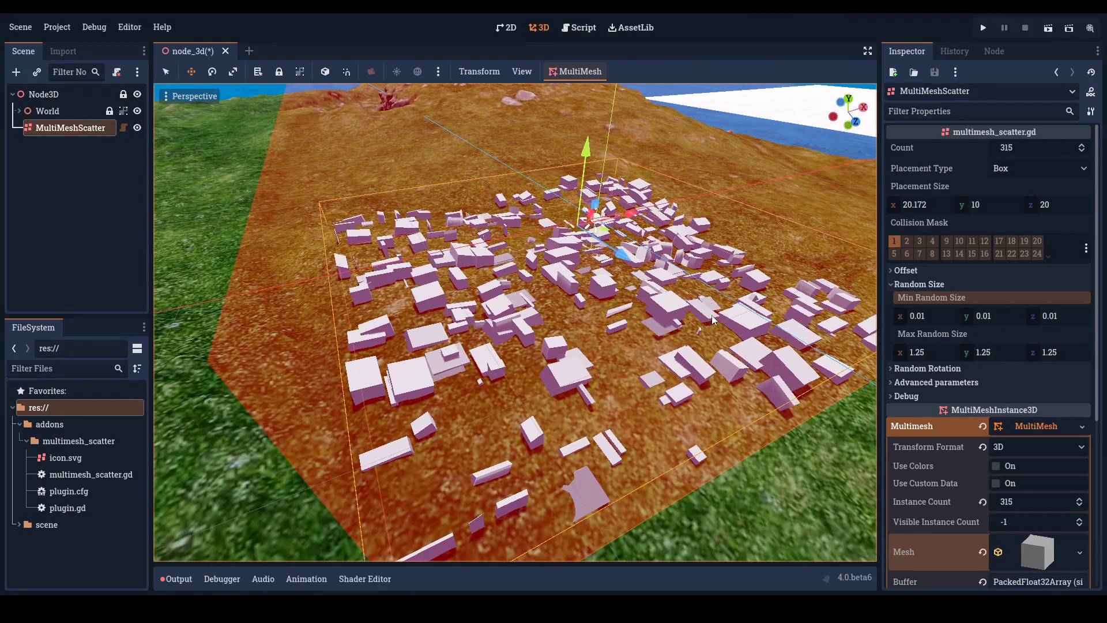
# Step: Turn off Show Debug Area to hide the orange placement overlay
pyautogui.click(906, 396)
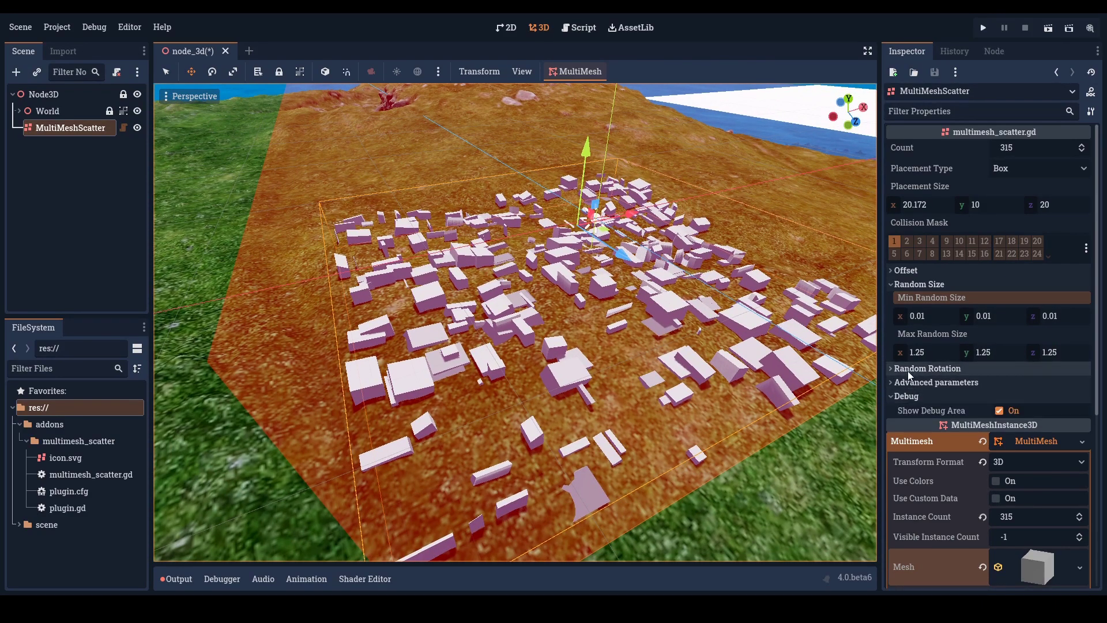
pyautogui.click(1017, 410)
pyautogui.moveTo(696, 357); pyautogui.dragTo(548, 345, button='middle')
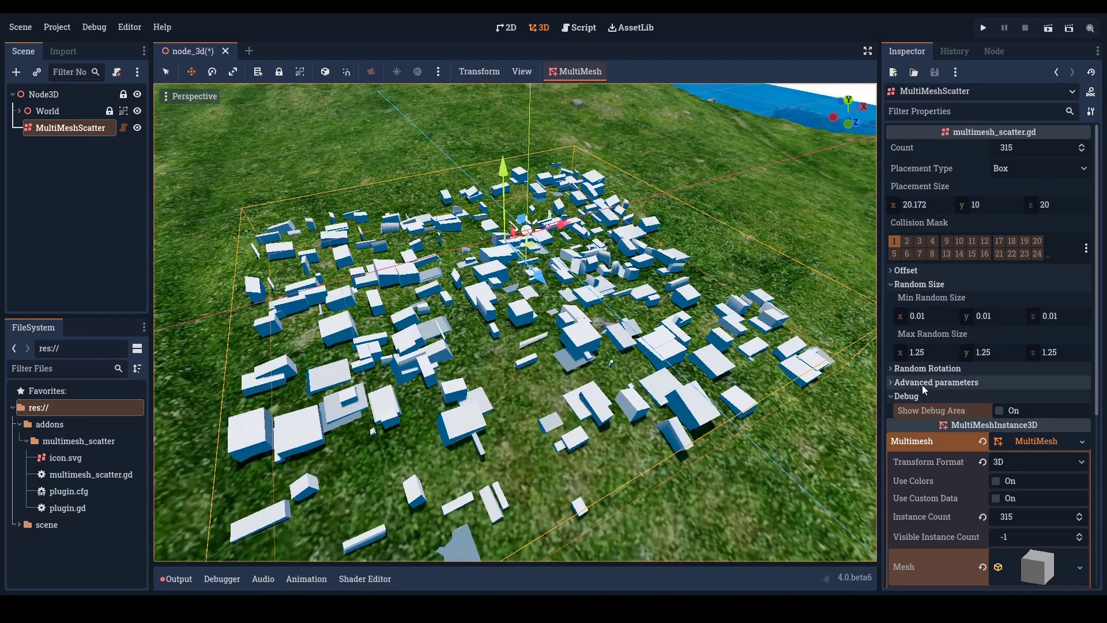
# Step: Set the scatter's Random Rotation to 45 on x, y and z
pyautogui.click(922, 384)
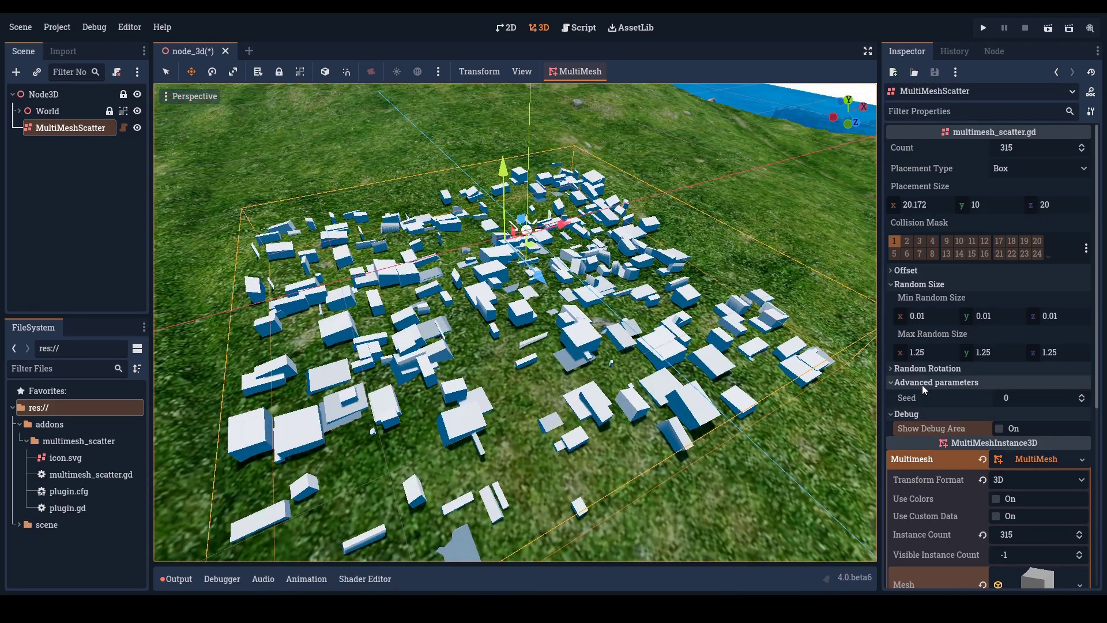
pyautogui.click(922, 383)
pyautogui.click(928, 370)
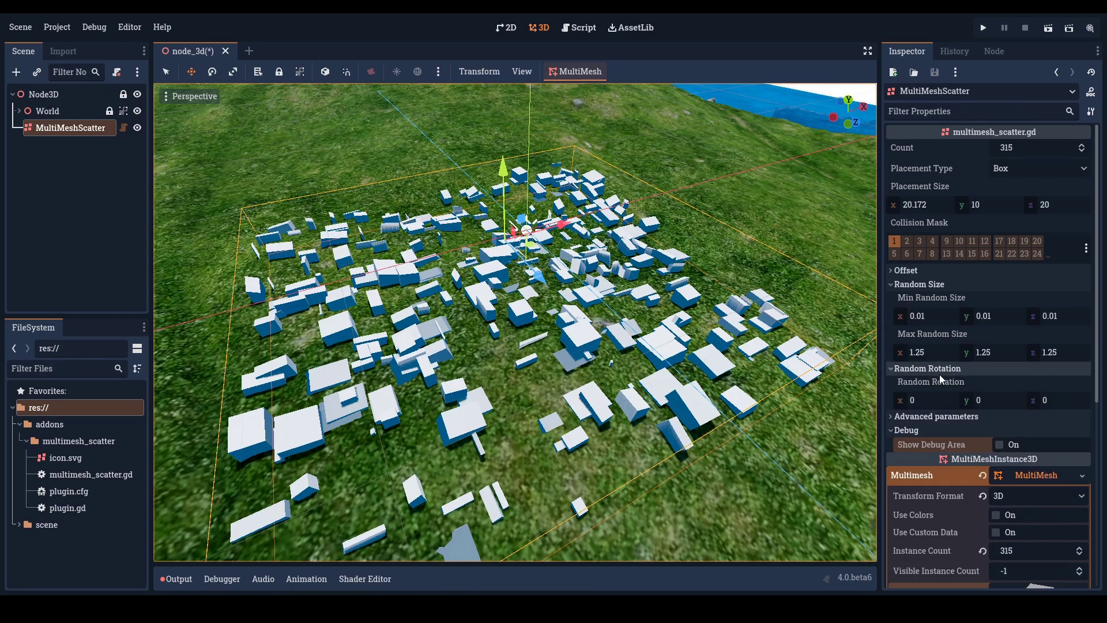
pyautogui.click(928, 403)
pyautogui.write('45')
pyautogui.click(974, 403)
pyautogui.write('45')
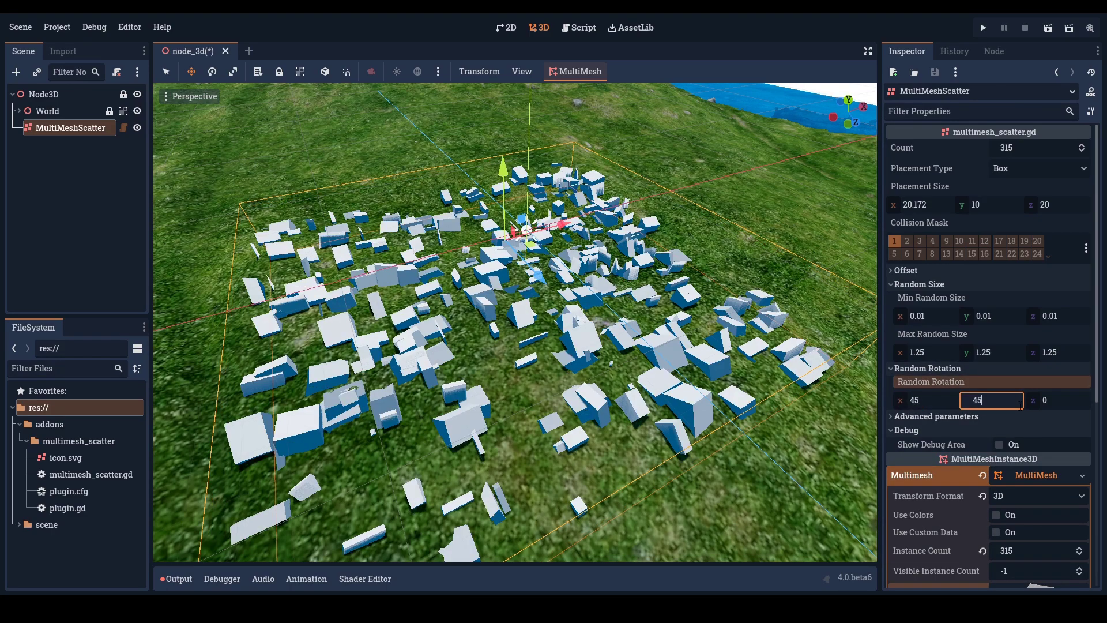
pyautogui.click(1045, 406)
pyautogui.write('45')
pyautogui.press('Return')
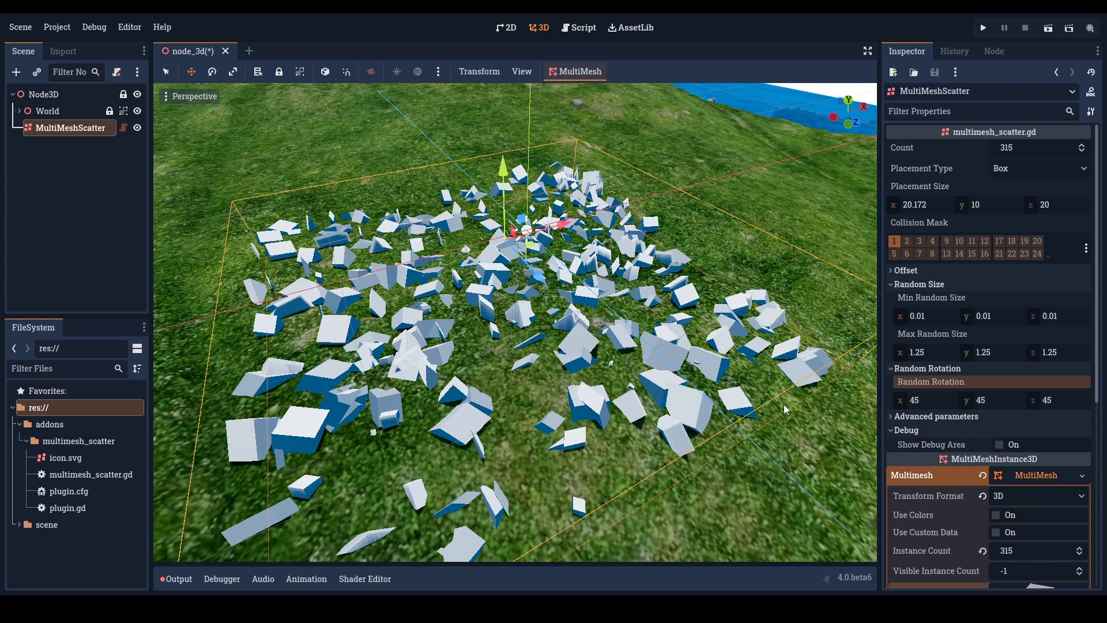
# Step: Set Min Random Size to 1 on x, y and z
pyautogui.click(936, 316)
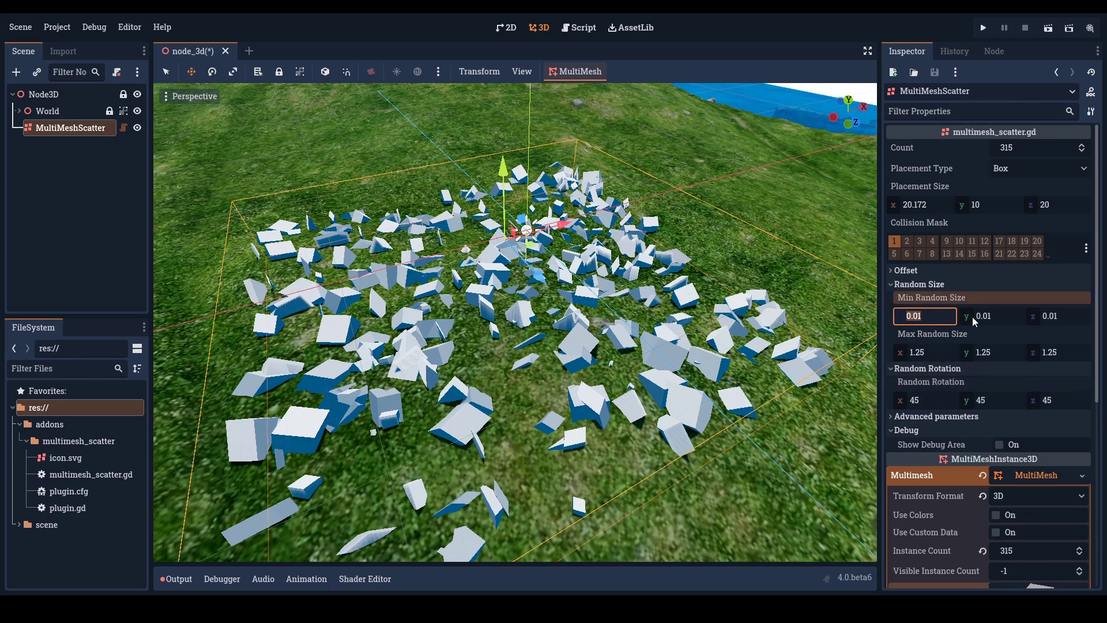
pyautogui.write('1')
pyautogui.click(974, 317)
pyautogui.write('1')
pyautogui.click(1041, 316)
pyautogui.write('1')
pyautogui.press('Return')
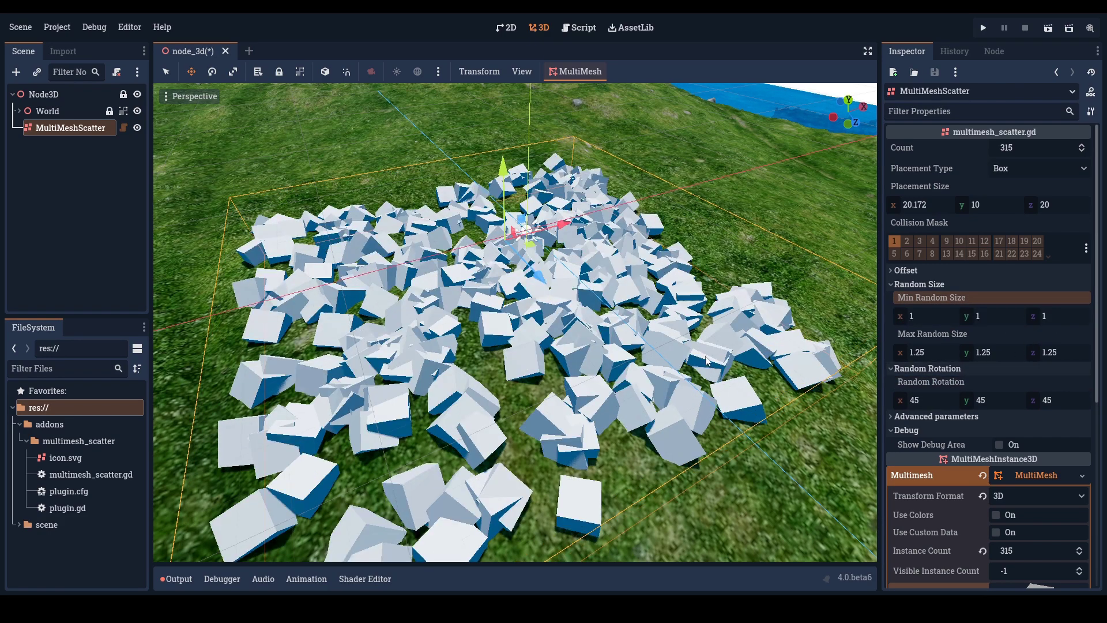
# Step: Switch Placement Type to Sphere and move the scatter area across the terrain
pyautogui.scroll(-5, 708, 361)
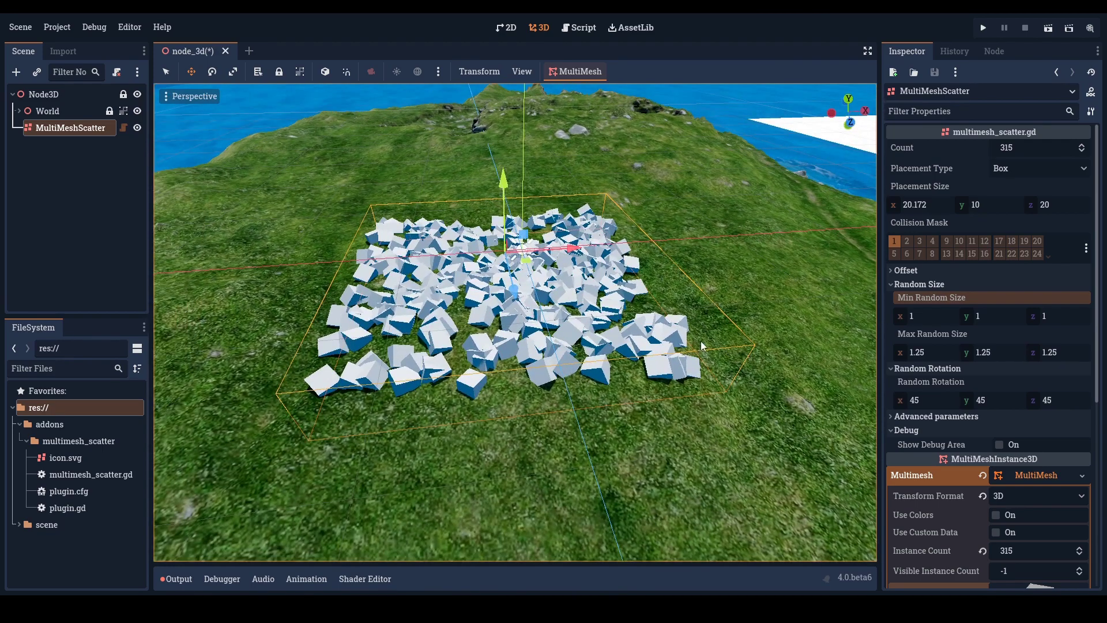
pyautogui.click(1019, 171)
pyautogui.click(1022, 200)
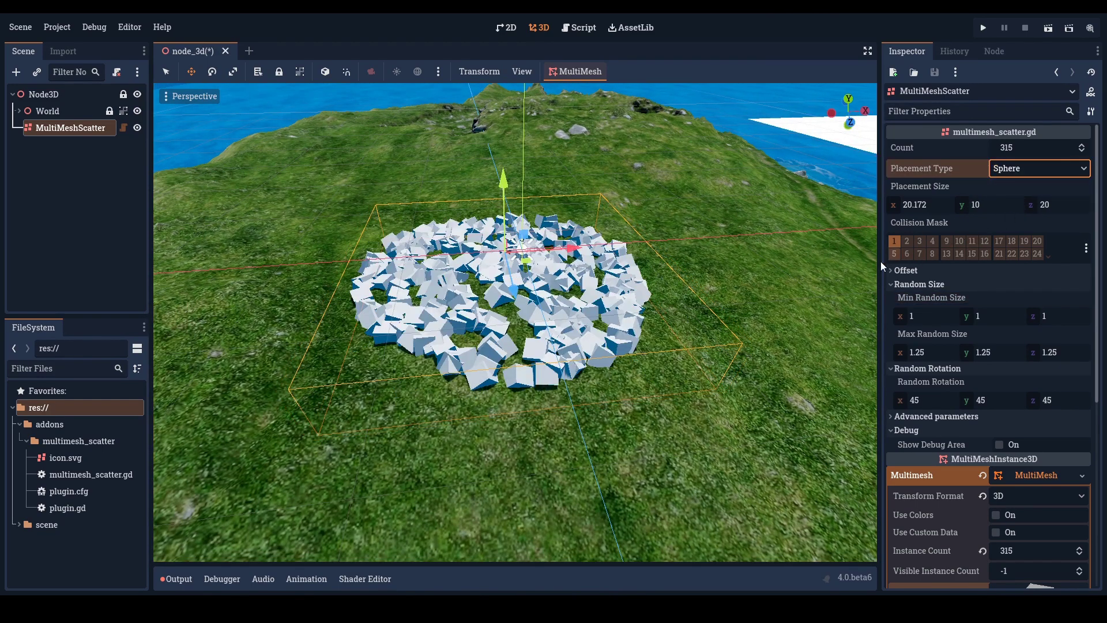
pyautogui.moveTo(531, 269)
pyautogui.mouseDown()
pyautogui.moveTo(571, 293)
pyautogui.moveTo(558, 278)
pyautogui.mouseUp()
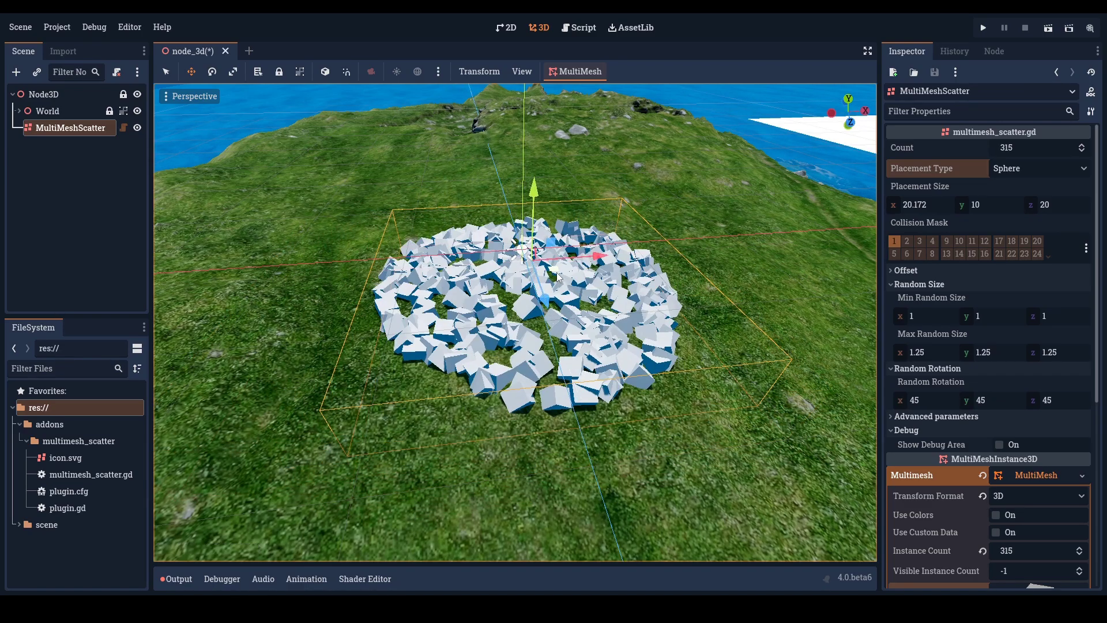
pyautogui.scroll(-5, 1073, 288)
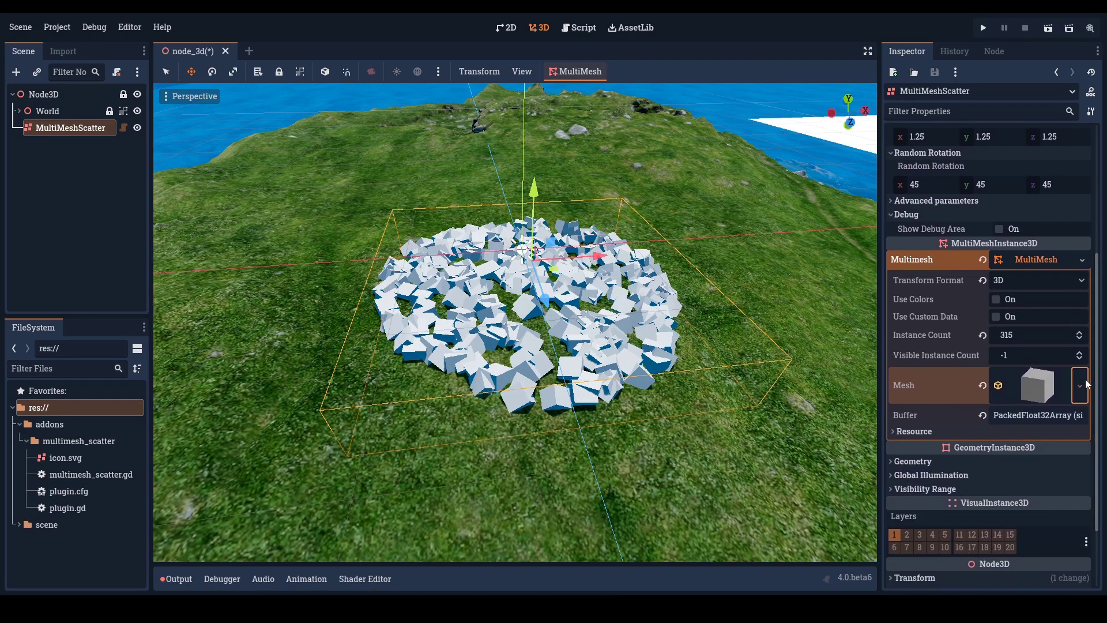
# Step: Replace the cube instance mesh with a new SphereMesh
pyautogui.click(1085, 380)
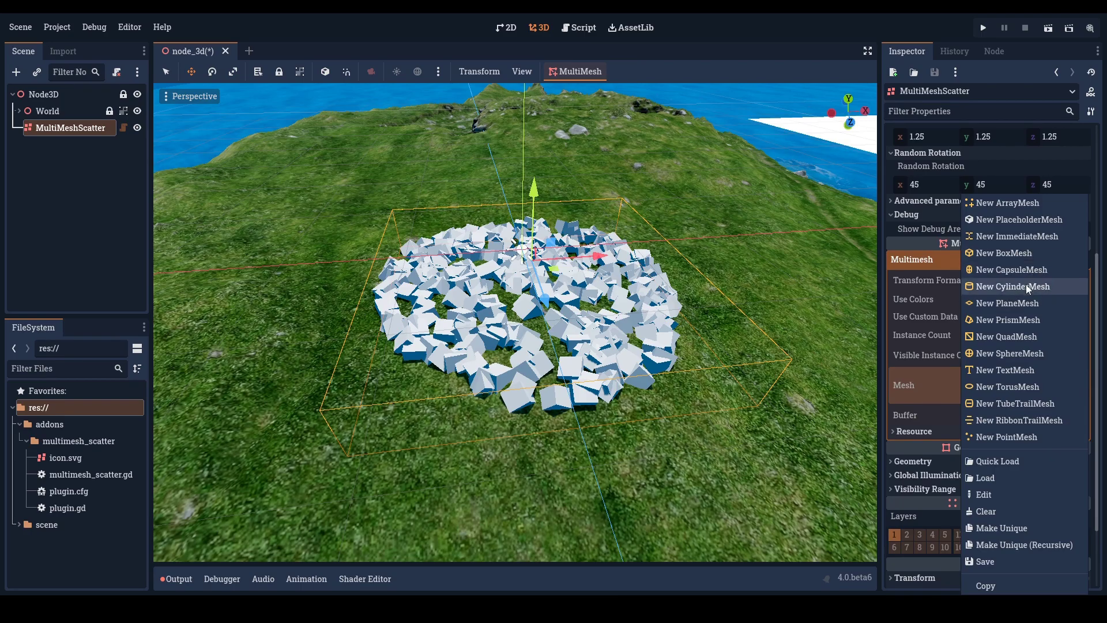
pyautogui.click(1016, 354)
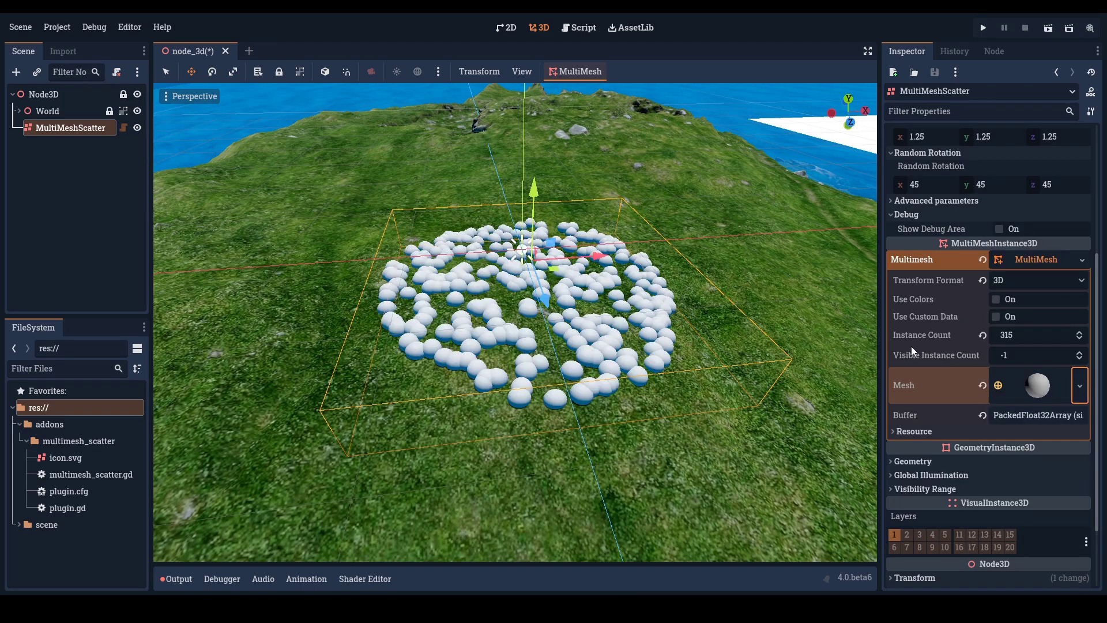
pyautogui.moveTo(836, 323); pyautogui.dragTo(849, 303, button='middle')
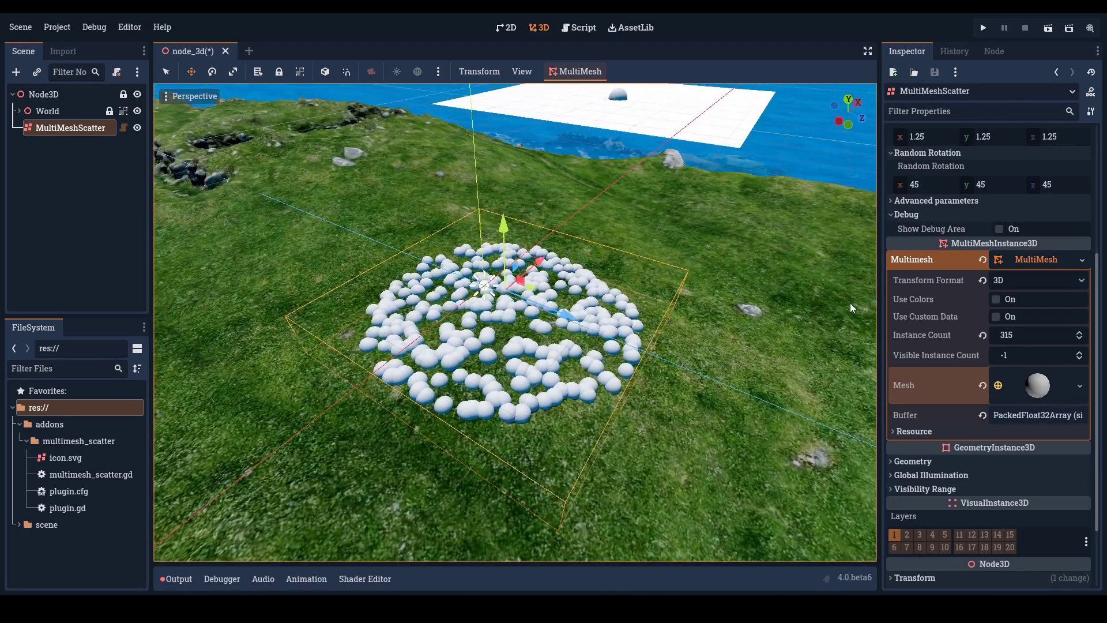
# Step: Widen Placement Size x to 38.979
pyautogui.scroll(4, 918, 309)
pyautogui.moveTo(911, 213)
pyautogui.mouseDown()
pyautogui.moveTo(957, 212)
pyautogui.moveTo(951, 205)
pyautogui.mouseUp()
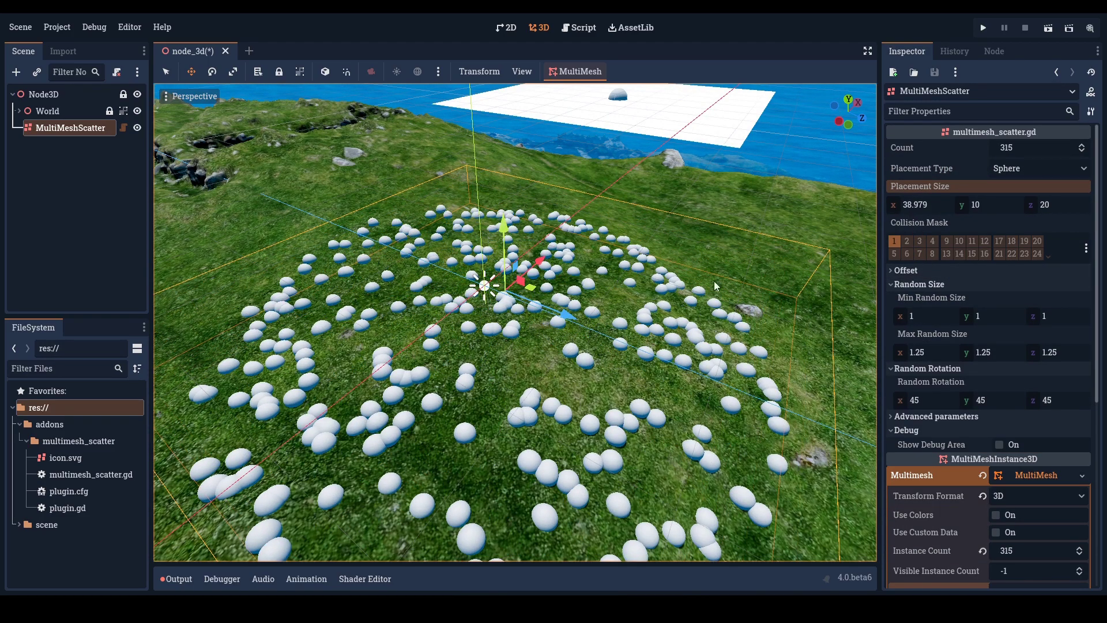
pyautogui.moveTo(519, 323); pyautogui.dragTo(662, 294, button='middle')
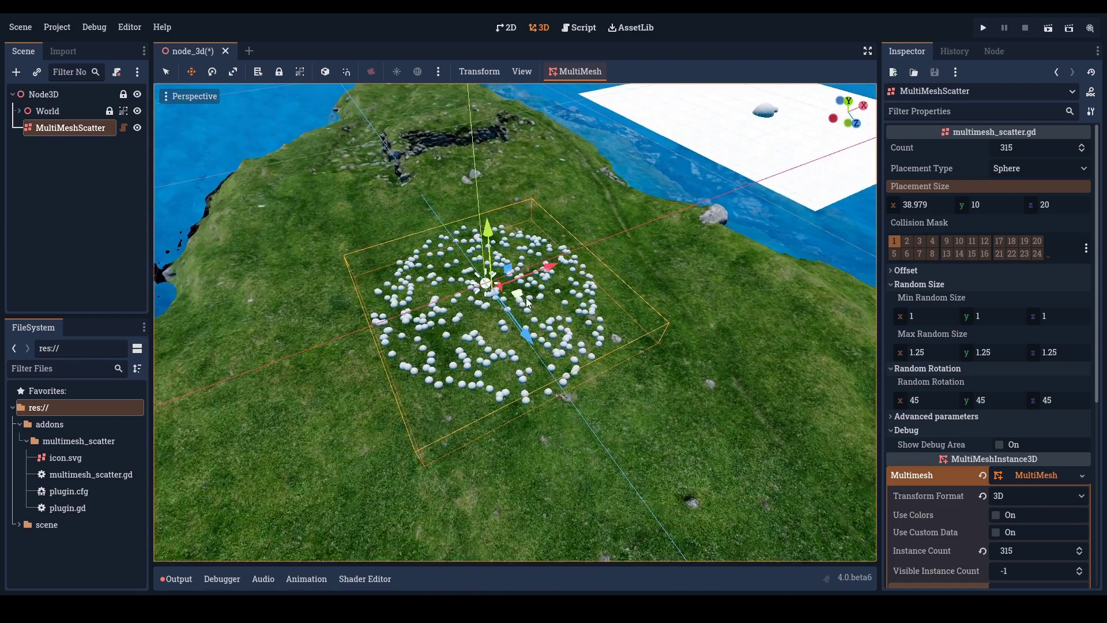
pyautogui.moveTo(527, 301); pyautogui.dragTo(521, 309, button='middle')
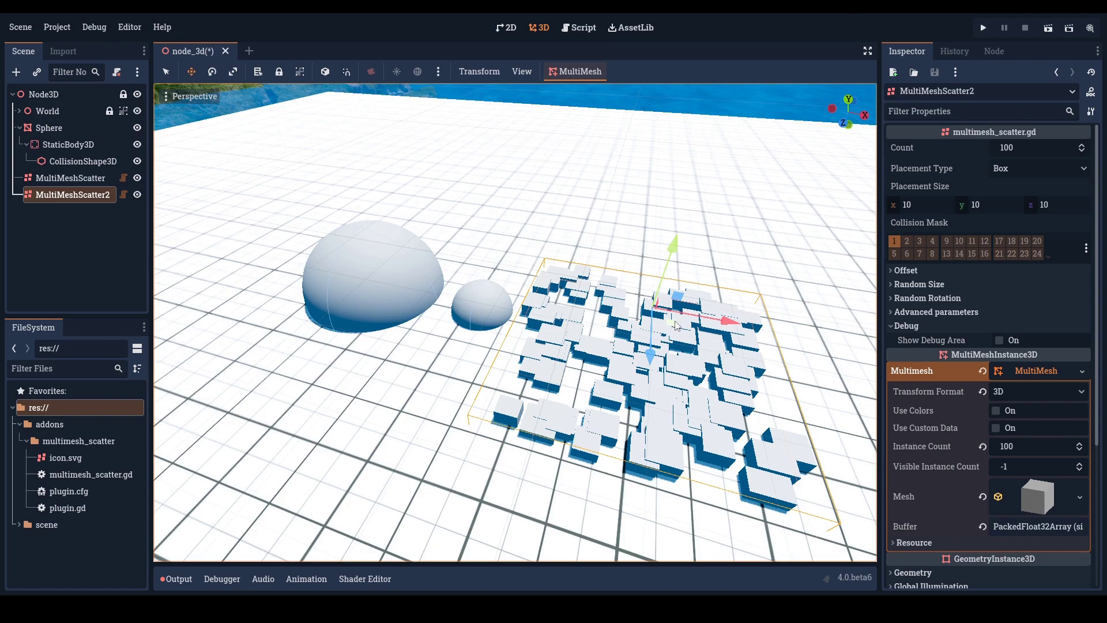
# Step: Drag MultiMeshScatter2's 100 cubes off the two spheres onto the open grid floor in front
pyautogui.moveTo(676, 324); pyautogui.dragTo(425, 281)
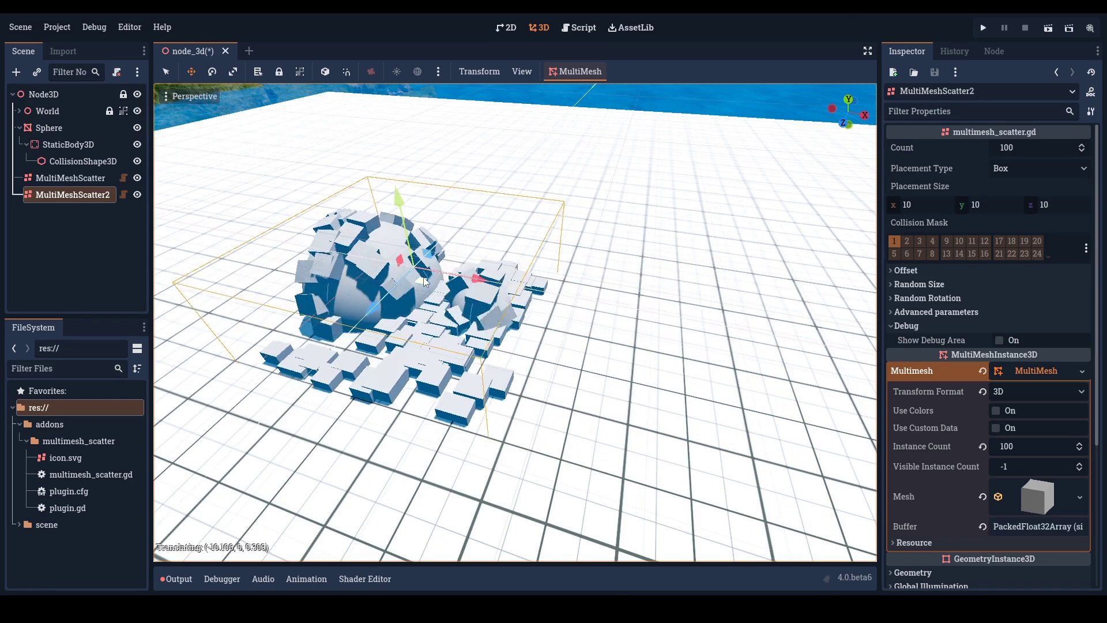
pyautogui.moveTo(425, 282); pyautogui.dragTo(393, 286, button='middle')
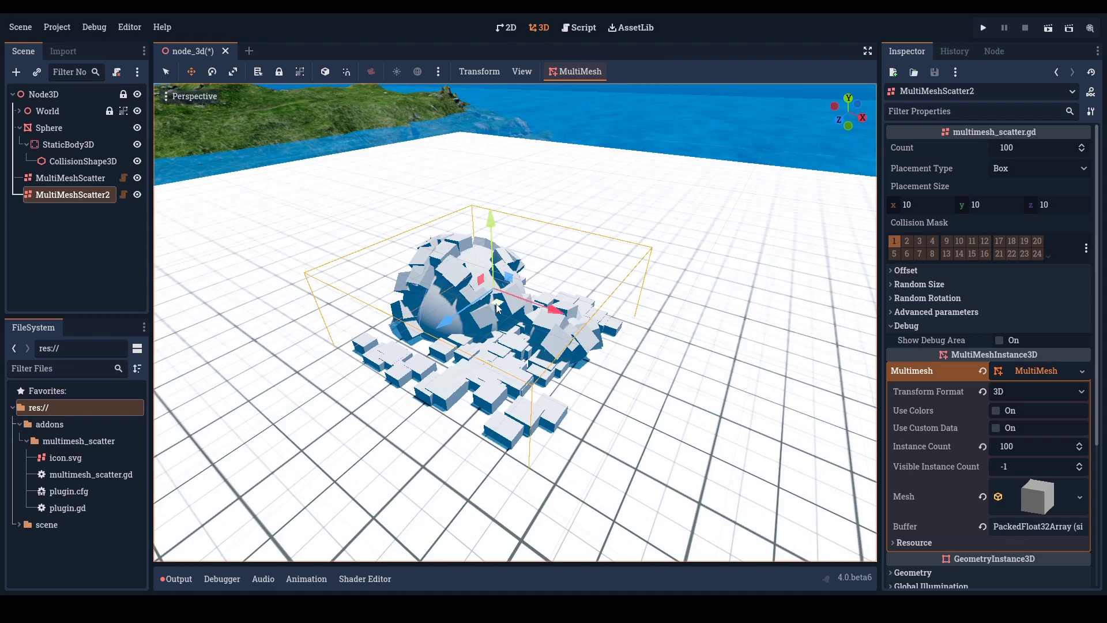
pyautogui.moveTo(497, 307)
pyautogui.mouseDown()
pyautogui.moveTo(528, 317)
pyautogui.moveTo(295, 388)
pyautogui.mouseUp()
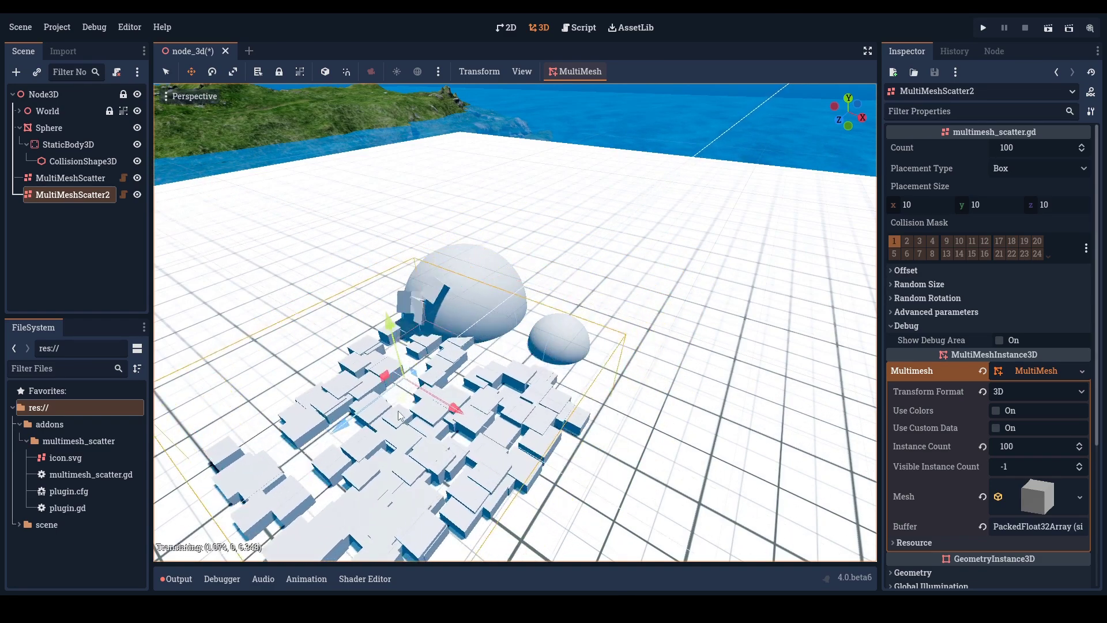
# Step: Put the small sphere's StaticBody3D on collision layer 2
pyautogui.click(76, 142)
pyautogui.moveTo(530, 307); pyautogui.dragTo(617, 313, button='middle')
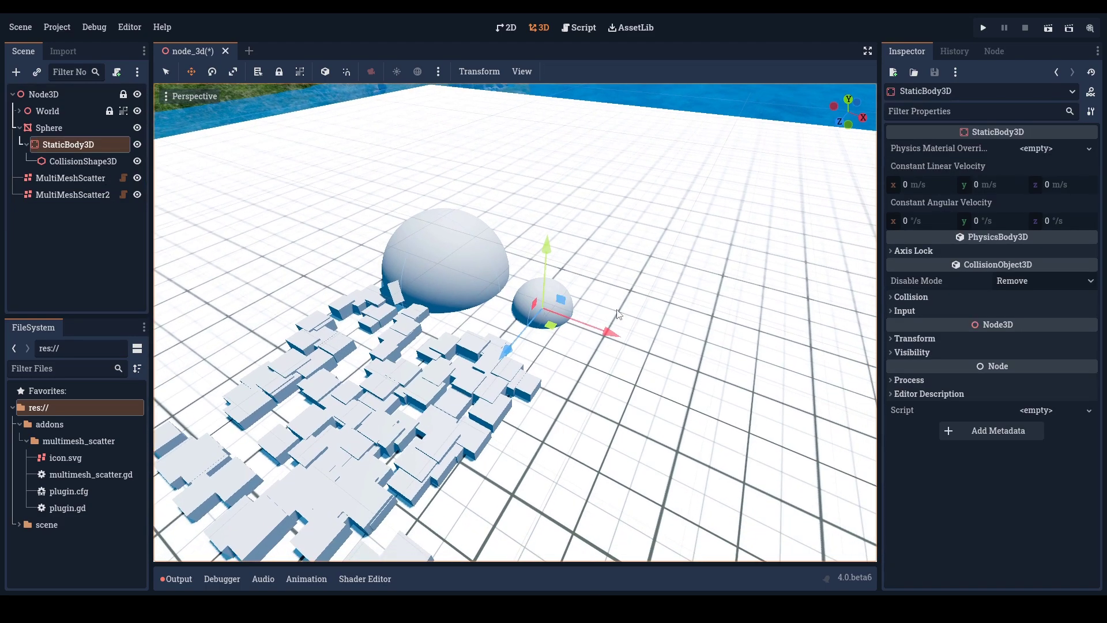
pyautogui.click(903, 298)
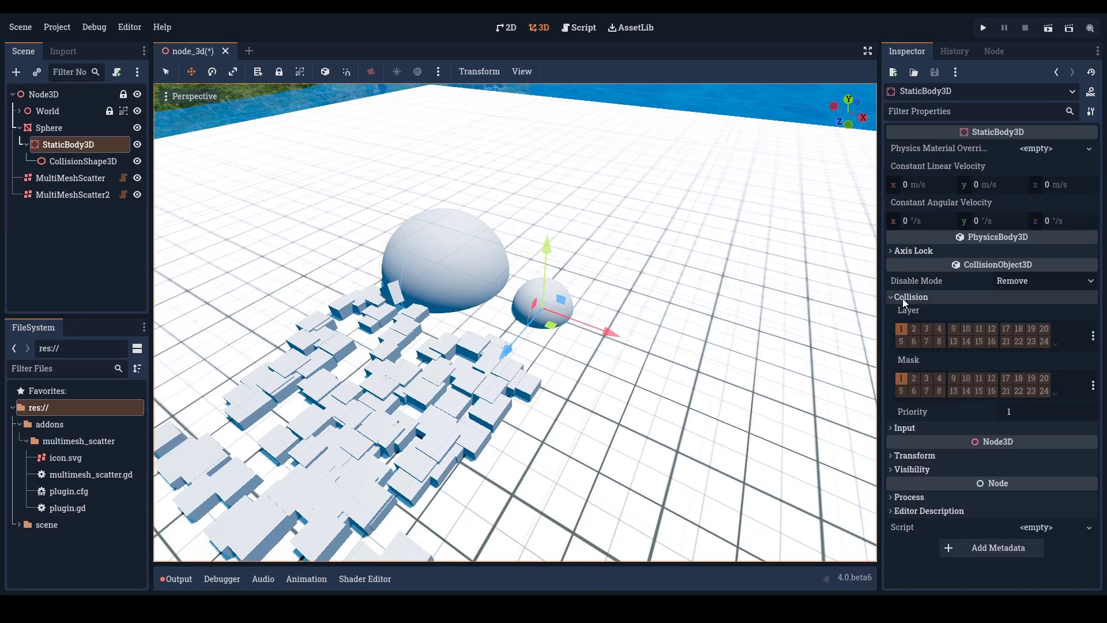
pyautogui.click(914, 330)
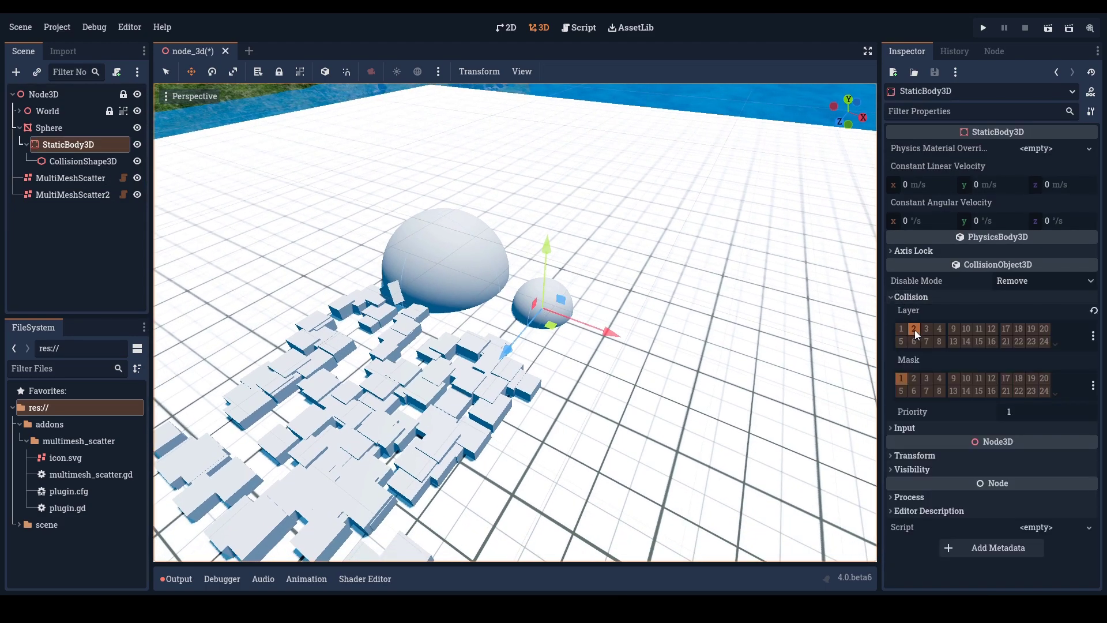
# Step: Move MultiMeshScatter2 back over the spheres and enable its Collision Mask bit 2
pyautogui.click(55, 196)
pyautogui.moveTo(322, 353)
pyautogui.mouseDown()
pyautogui.moveTo(434, 338)
pyautogui.moveTo(498, 283)
pyautogui.mouseUp()
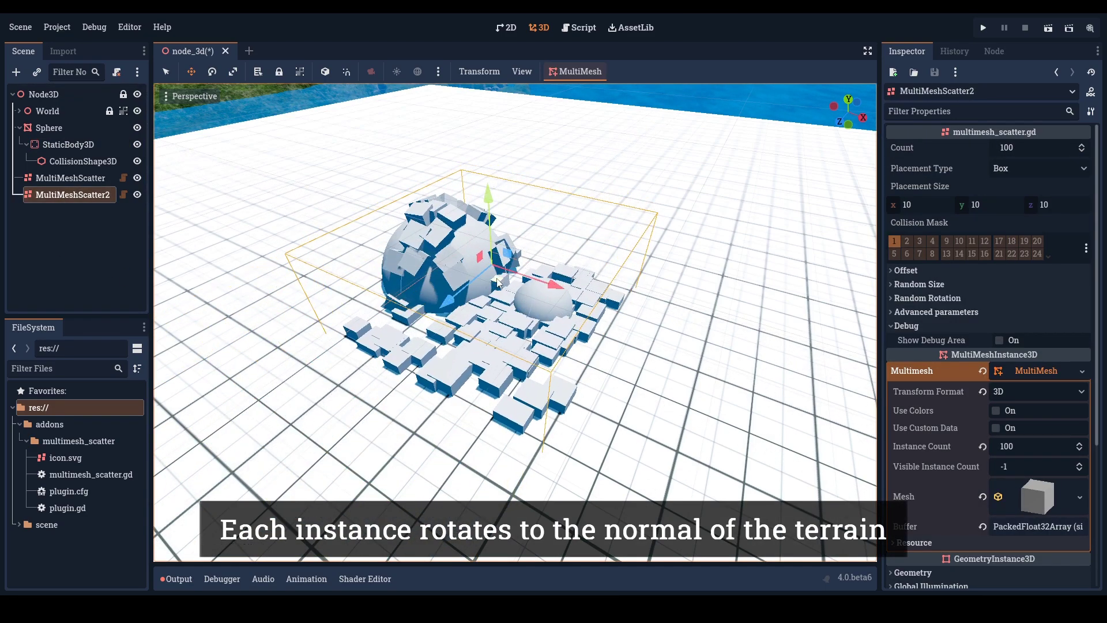
pyautogui.click(907, 242)
# Step: Nudge the grass clump scatter across the ground and bring up its Placement Type choices
pyautogui.moveTo(507, 287); pyautogui.dragTo(553, 316)
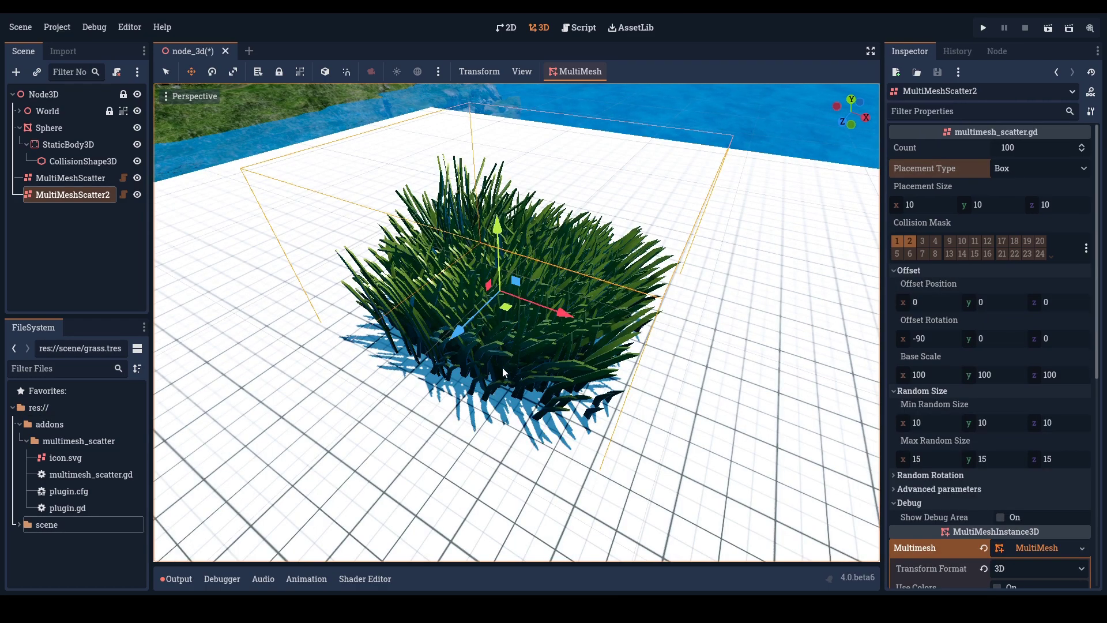
pyautogui.moveTo(506, 307)
pyautogui.mouseDown()
pyautogui.moveTo(597, 285)
pyautogui.moveTo(501, 297)
pyautogui.mouseUp()
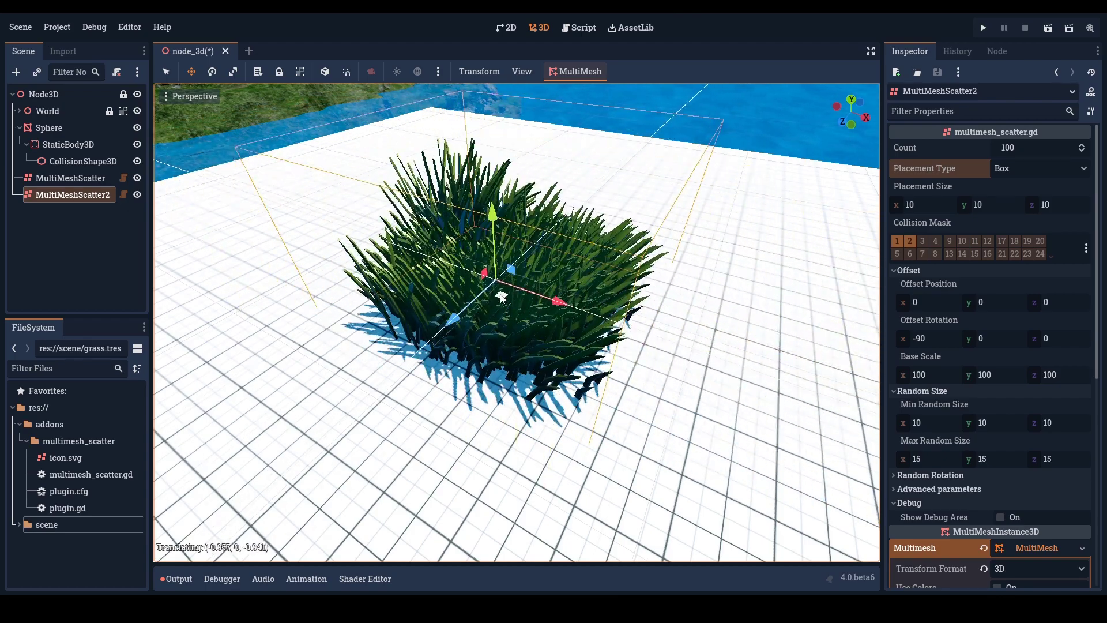
pyautogui.click(1014, 168)
# Step: Switch the placement type to Sphere and widen Placement Size x to 37.499
pyautogui.click(1018, 202)
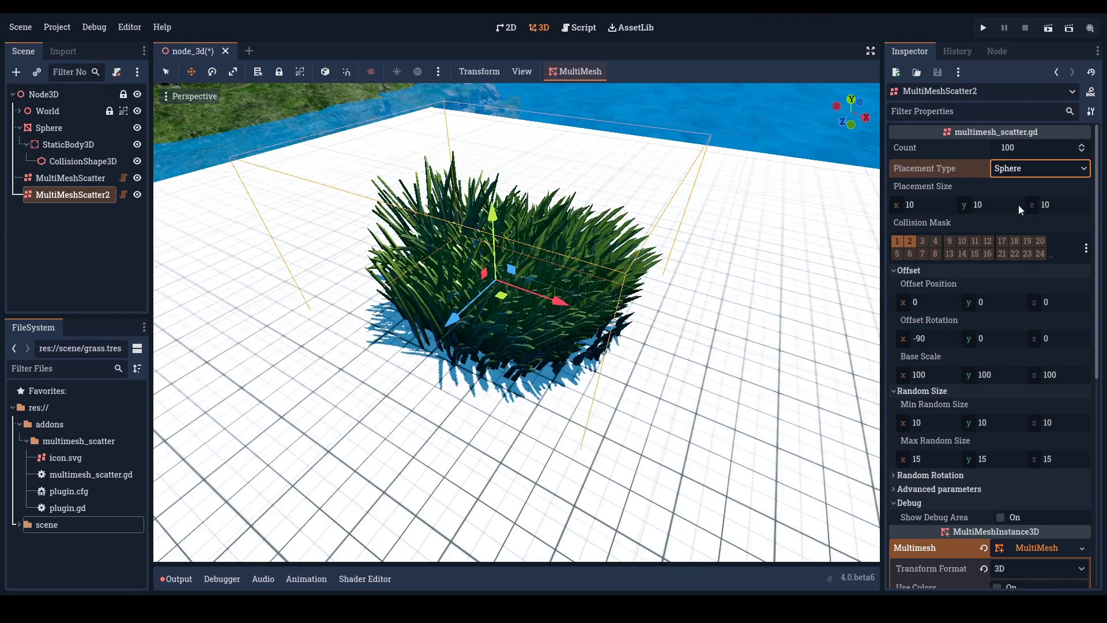
pyautogui.moveTo(926, 204)
pyautogui.mouseDown()
pyautogui.moveTo(980, 204)
pyautogui.moveTo(914, 208)
pyautogui.mouseUp()
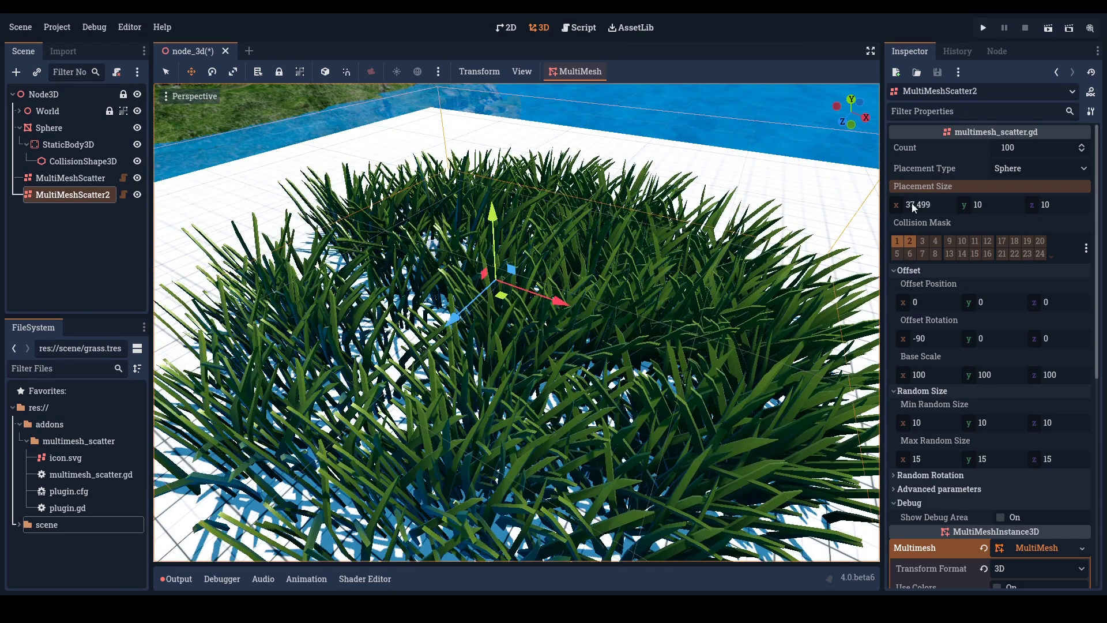
pyautogui.scroll(-5, 700, 264)
pyautogui.moveTo(701, 264); pyautogui.dragTo(700, 300, button='middle')
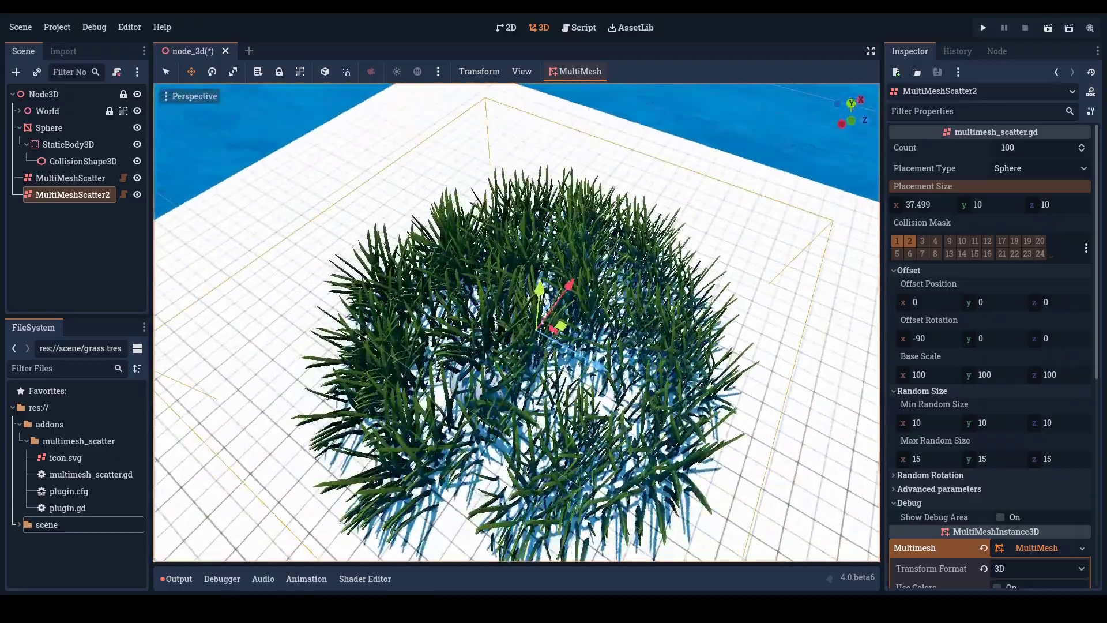
# Step: Move the grass scatter onto the island terrain beside the white pebbles and frame it
pyautogui.moveTo(519, 323); pyautogui.dragTo(651, 450, button='middle')
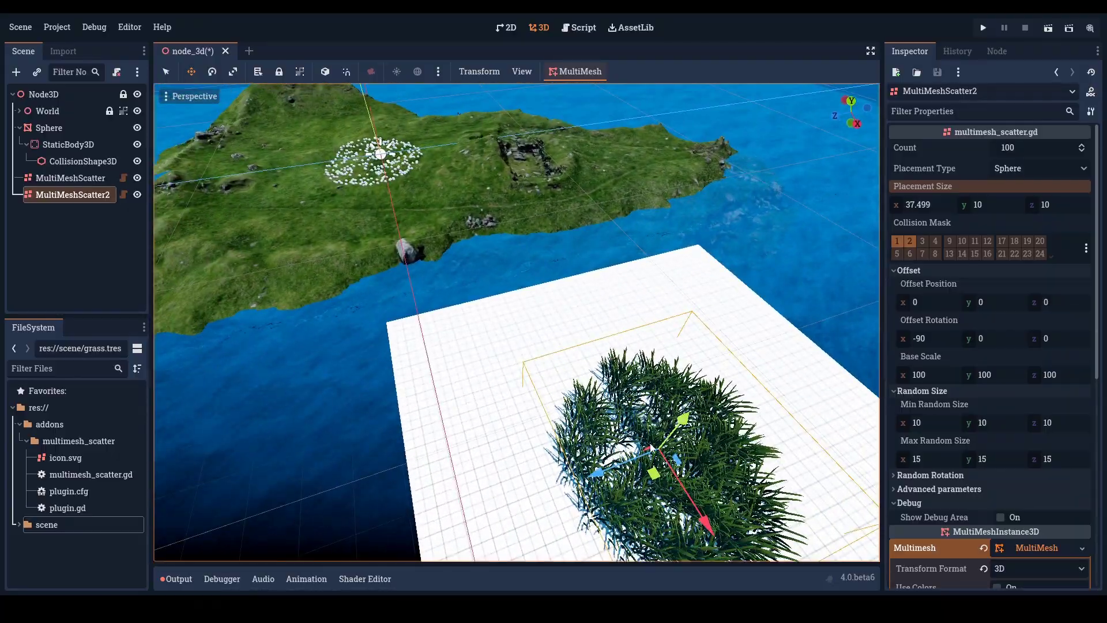
pyautogui.moveTo(654, 473); pyautogui.dragTo(375, 190)
pyautogui.press('f')
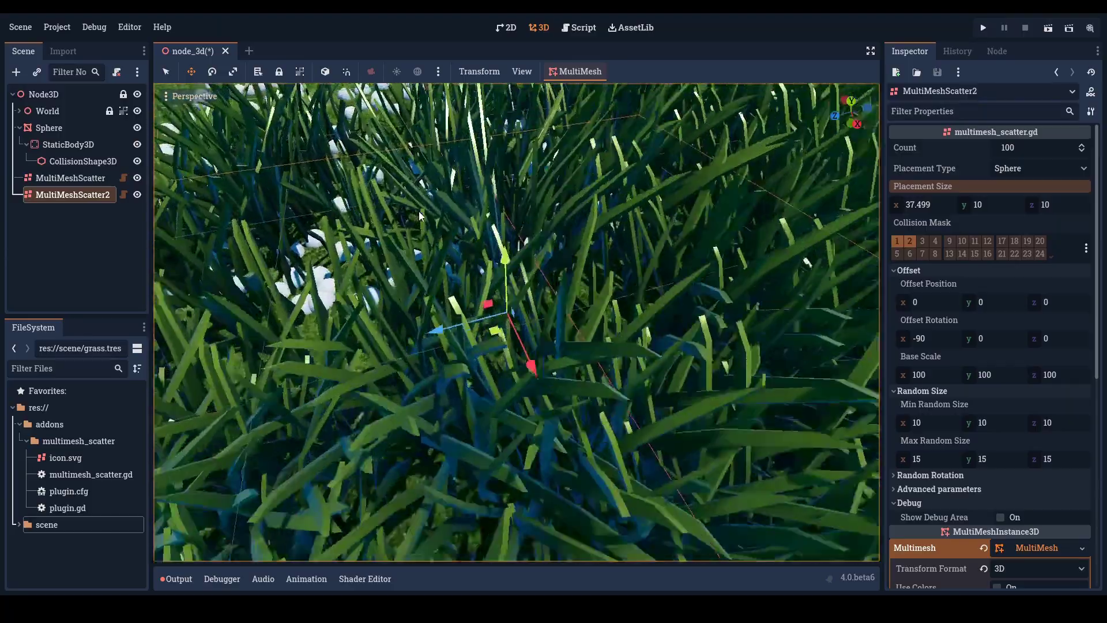
pyautogui.scroll(-5, 607, 305)
pyautogui.scroll(1, 606, 306)
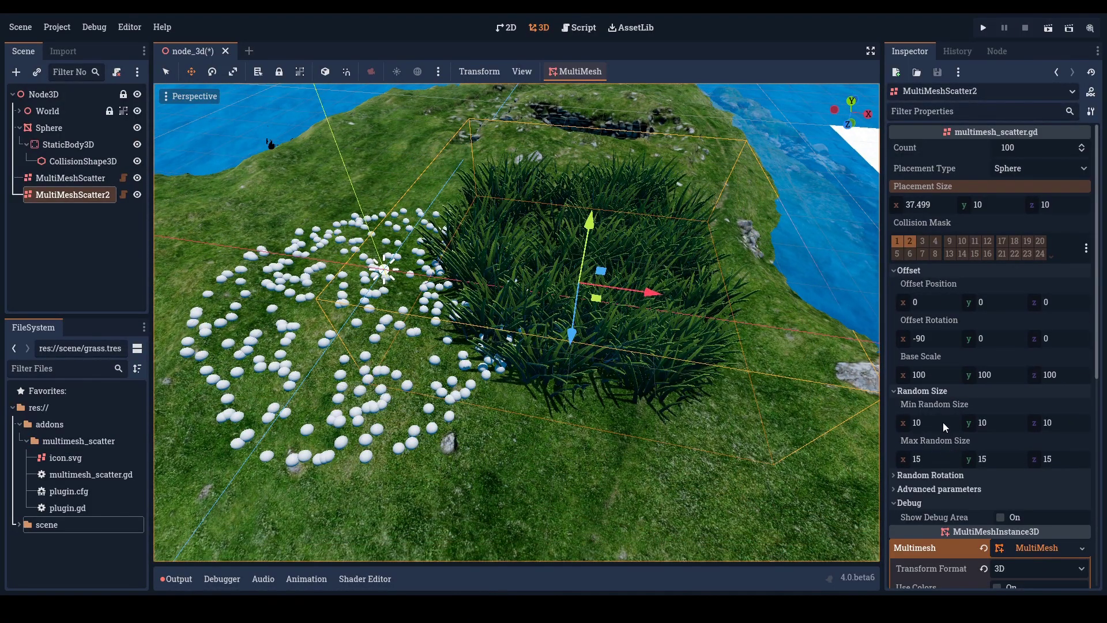
# Step: Set Min Random Size to 2,2,2 and Max Random Size to 4,4,4
pyautogui.click(945, 427)
pyautogui.write('2')
pyautogui.press('Tab')
pyautogui.write('2')
pyautogui.click(1059, 429)
pyautogui.press('Tab')
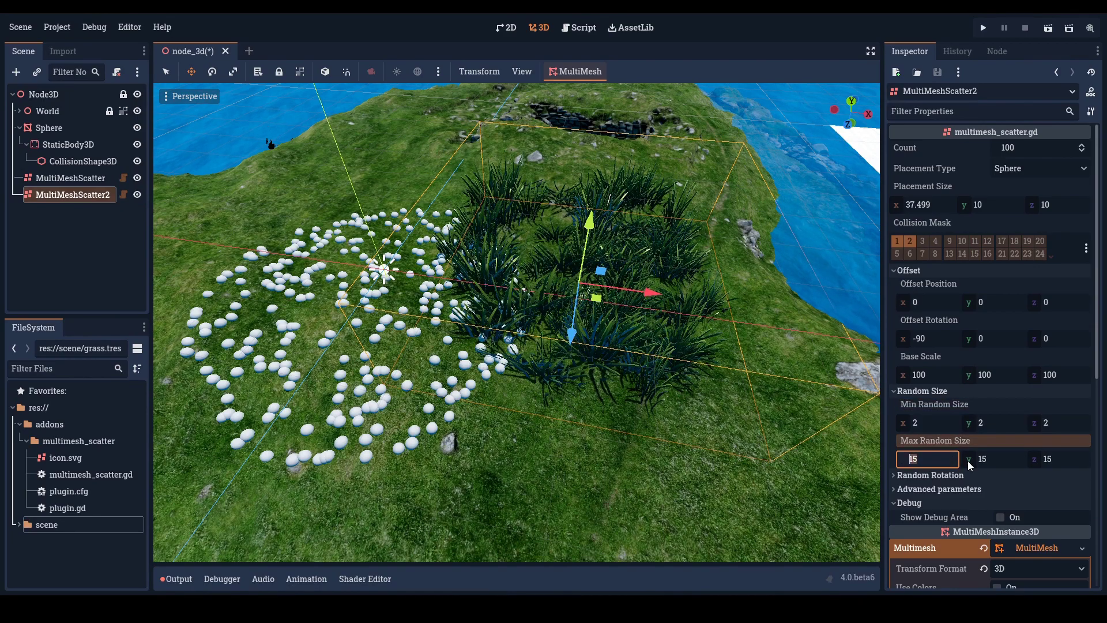
pyautogui.write('4')
pyautogui.press('Tab')
pyautogui.write('4')
pyautogui.press('Tab')
pyautogui.write('4')
pyautogui.press('Return')
# Step: Shift the grass patch to a new spot across the terrain
pyautogui.moveTo(692, 403)
pyautogui.mouseDown(button='middle')
pyautogui.moveTo(698, 396)
pyautogui.moveTo(634, 357)
pyautogui.mouseUp(button='middle')
pyautogui.scroll(5, 707, 395)
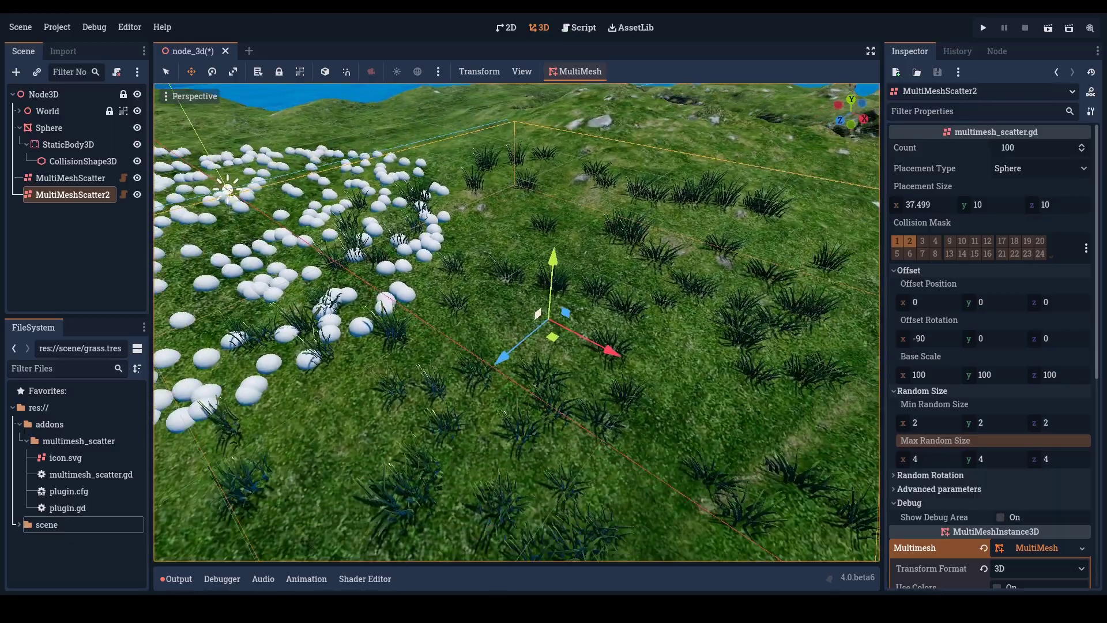
pyautogui.scroll(-3, 479, 340)
pyautogui.moveTo(479, 343)
pyautogui.mouseDown()
pyautogui.moveTo(642, 291)
pyautogui.moveTo(464, 364)
pyautogui.mouseUp()
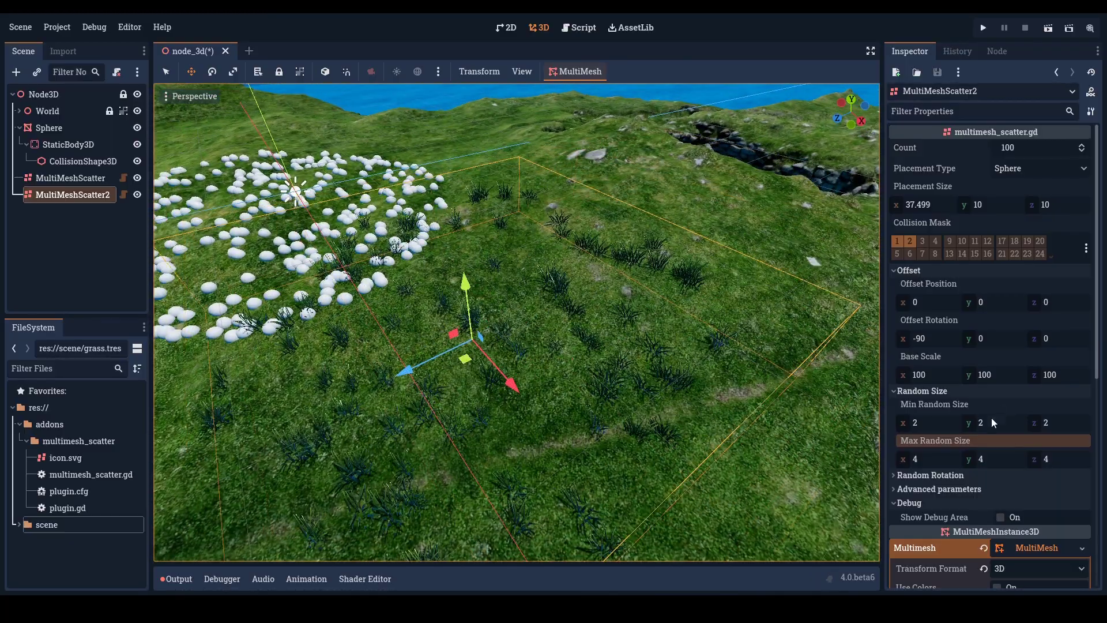
# Step: With the debug area temporarily shown, raise the grass sphere area and move it along Z toward the shoreline rocks
pyautogui.click(1014, 518)
pyautogui.scroll(-3, 502, 340)
pyautogui.moveTo(536, 322); pyautogui.dragTo(503, 340, button='middle')
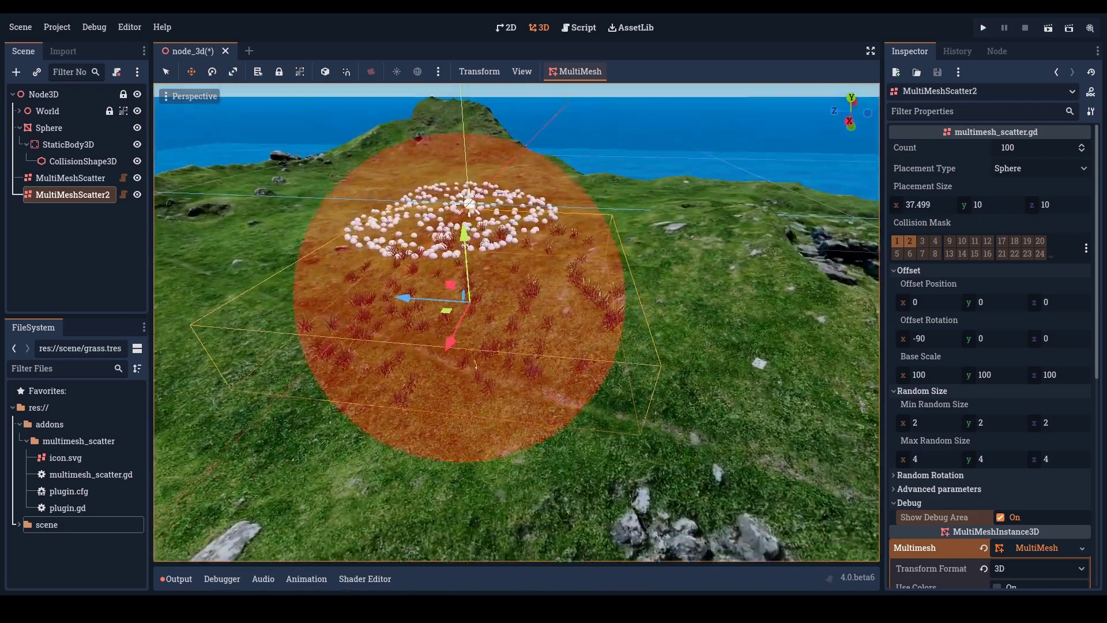
pyautogui.moveTo(480, 262); pyautogui.dragTo(480, 252)
pyautogui.moveTo(441, 300); pyautogui.dragTo(610, 342)
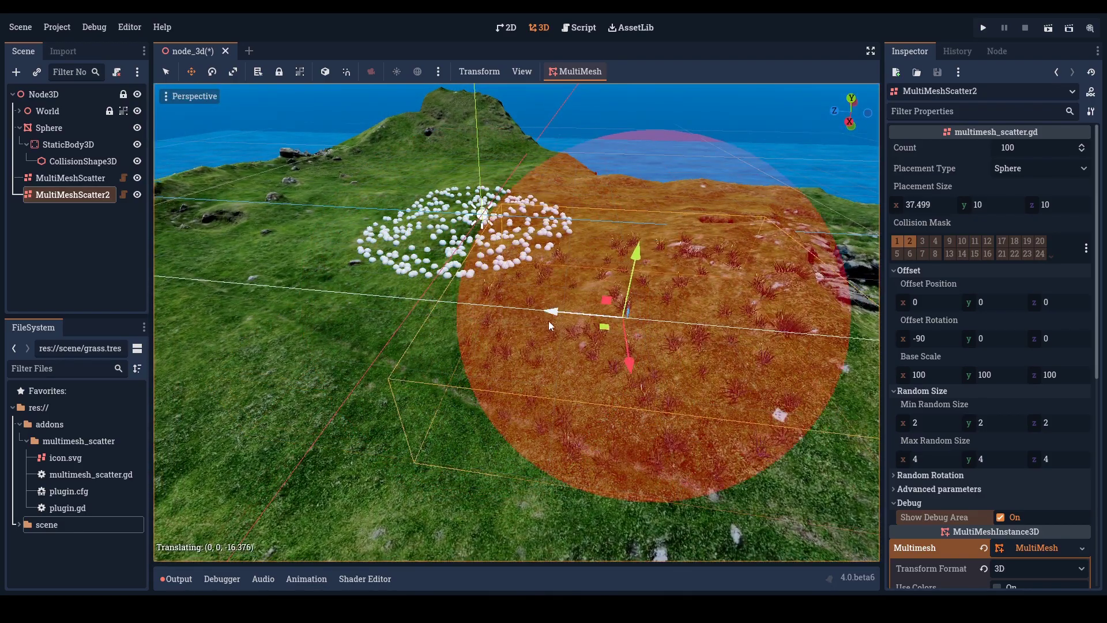
pyautogui.moveTo(610, 342); pyautogui.dragTo(720, 375, button='middle')
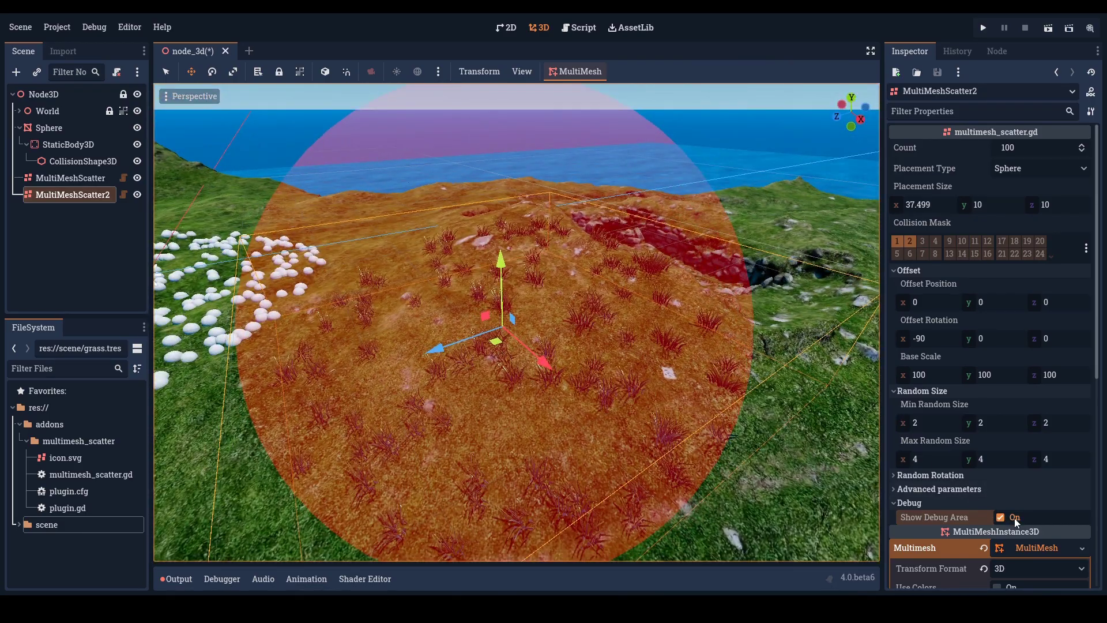
pyautogui.click(1014, 518)
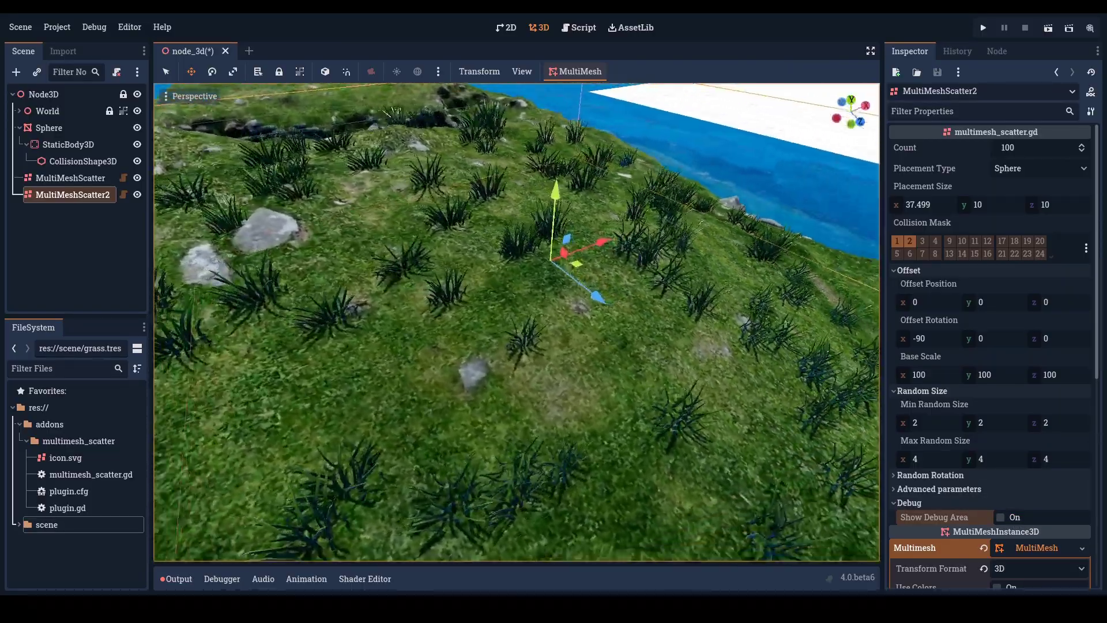